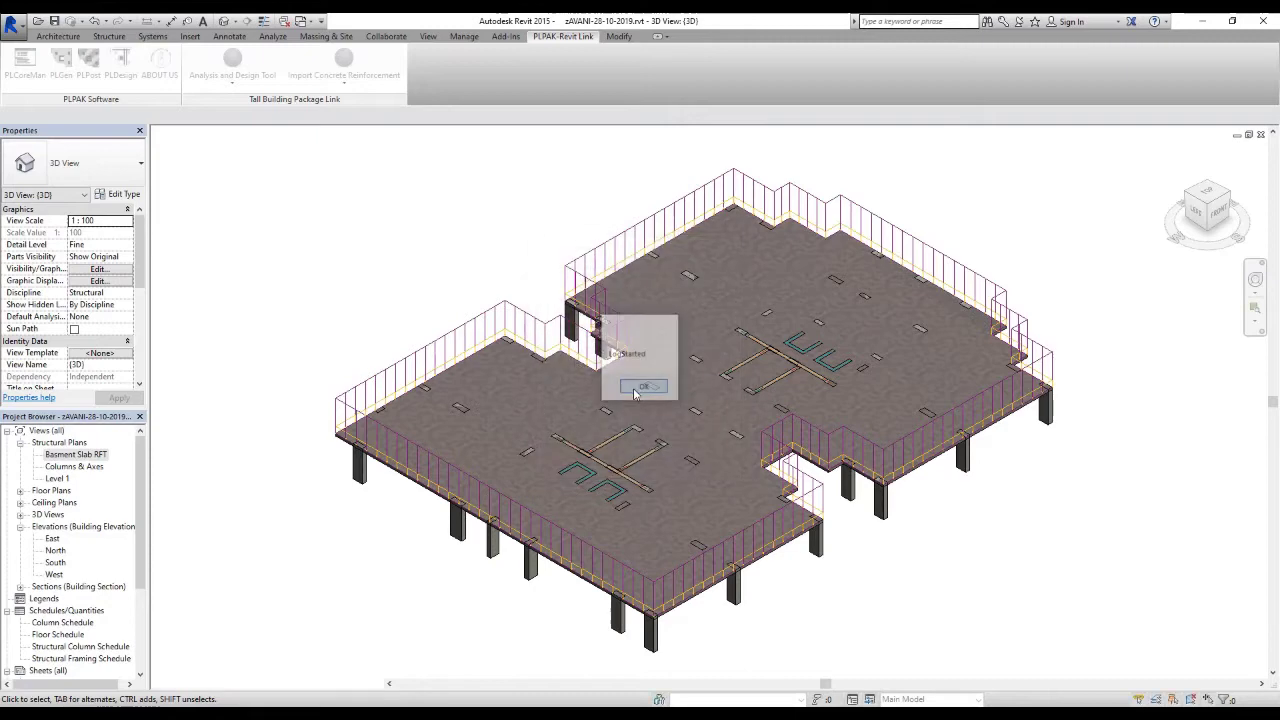
Dismiss the PLPAK 'Started' notice so the Revit 3D floor model is unobstructed.
click(642, 388)
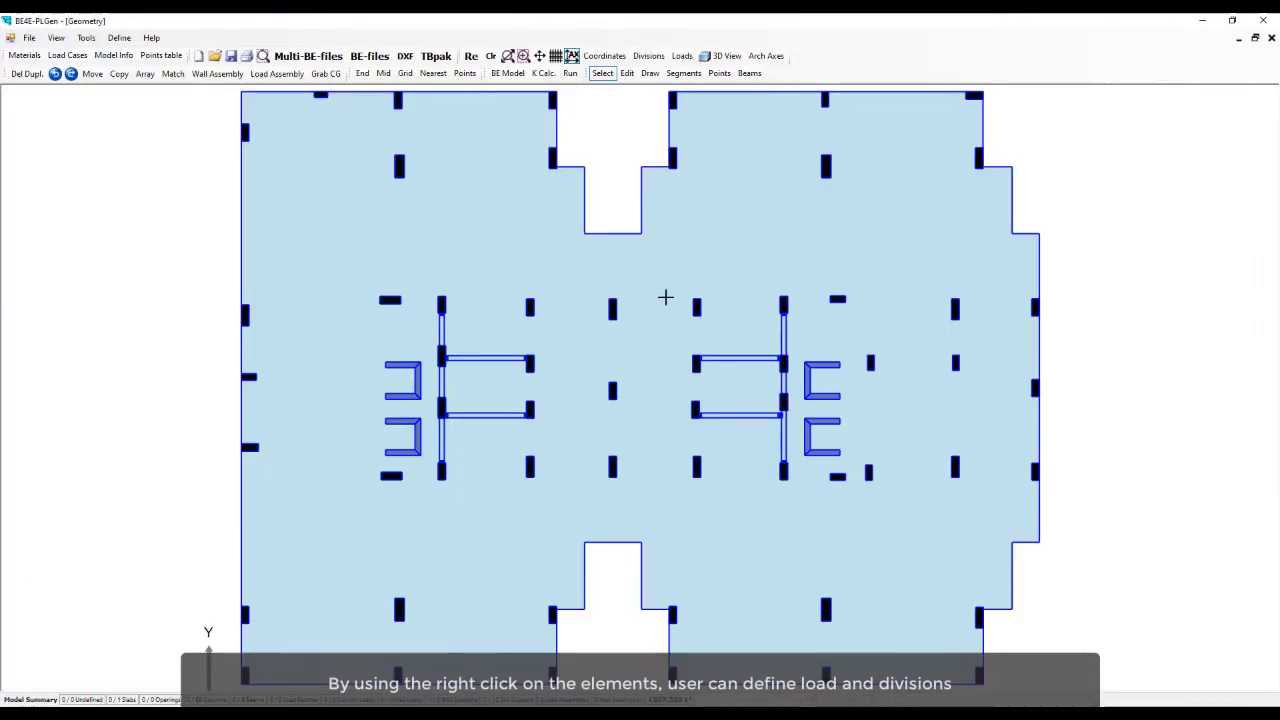
Make the slab include its own weight, with DL load -10 and Live load -2.
right_click(663, 292)
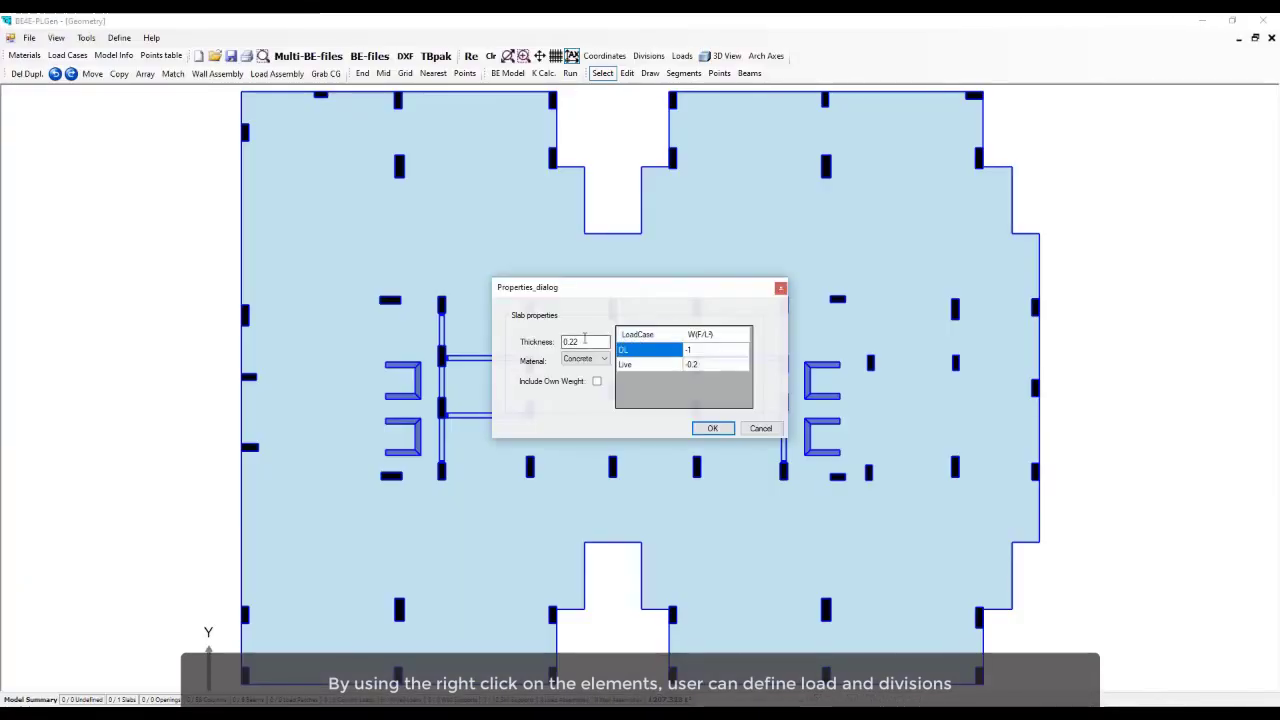
click(596, 382)
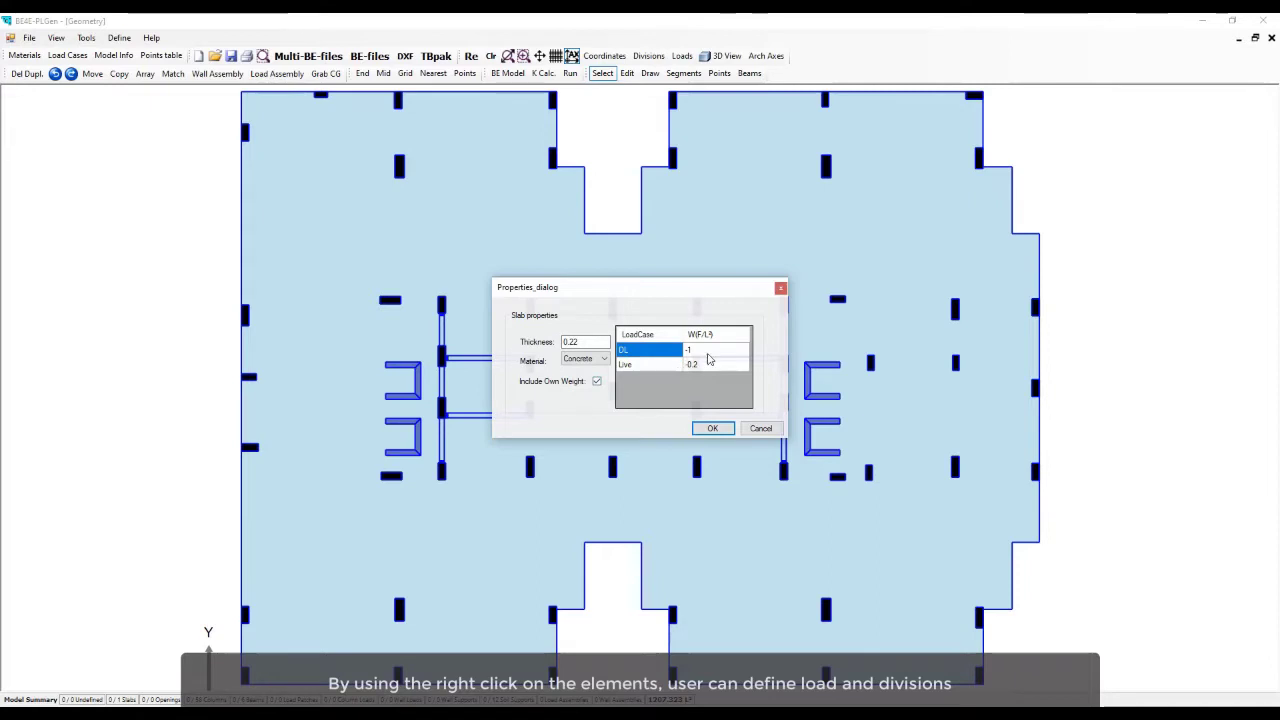
click(705, 350)
click(705, 350)
text(0)
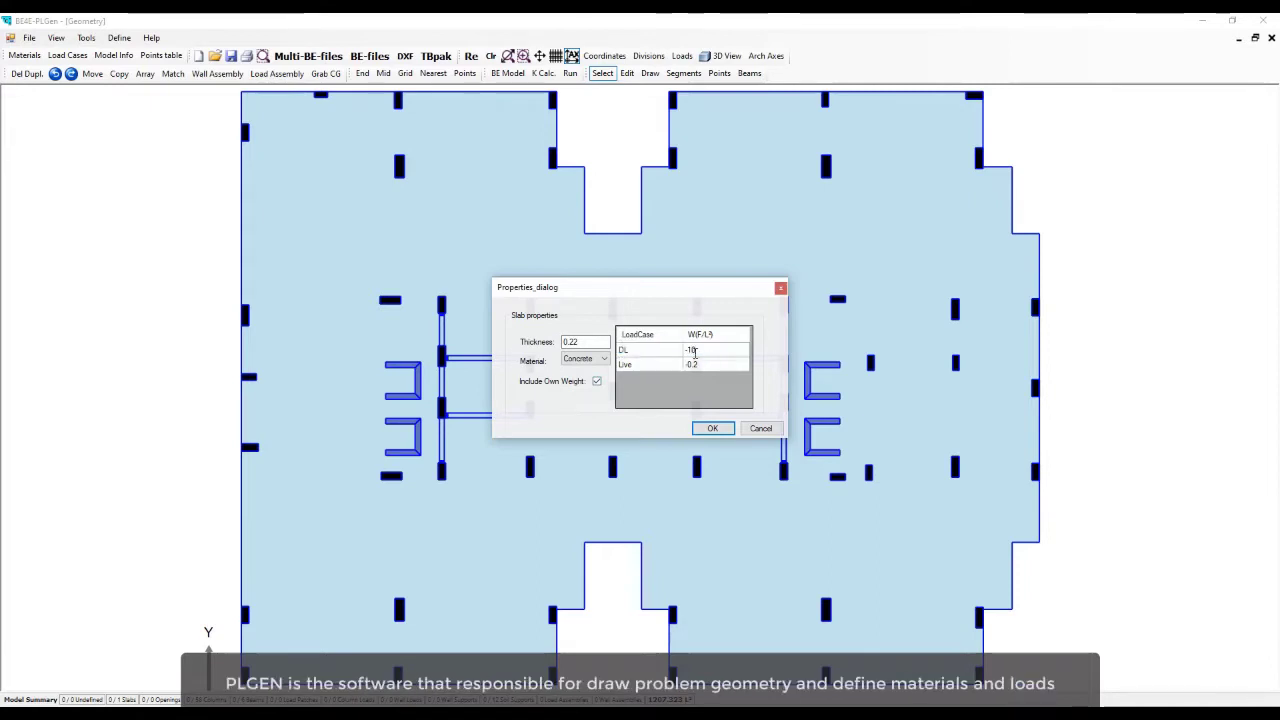
click(705, 366)
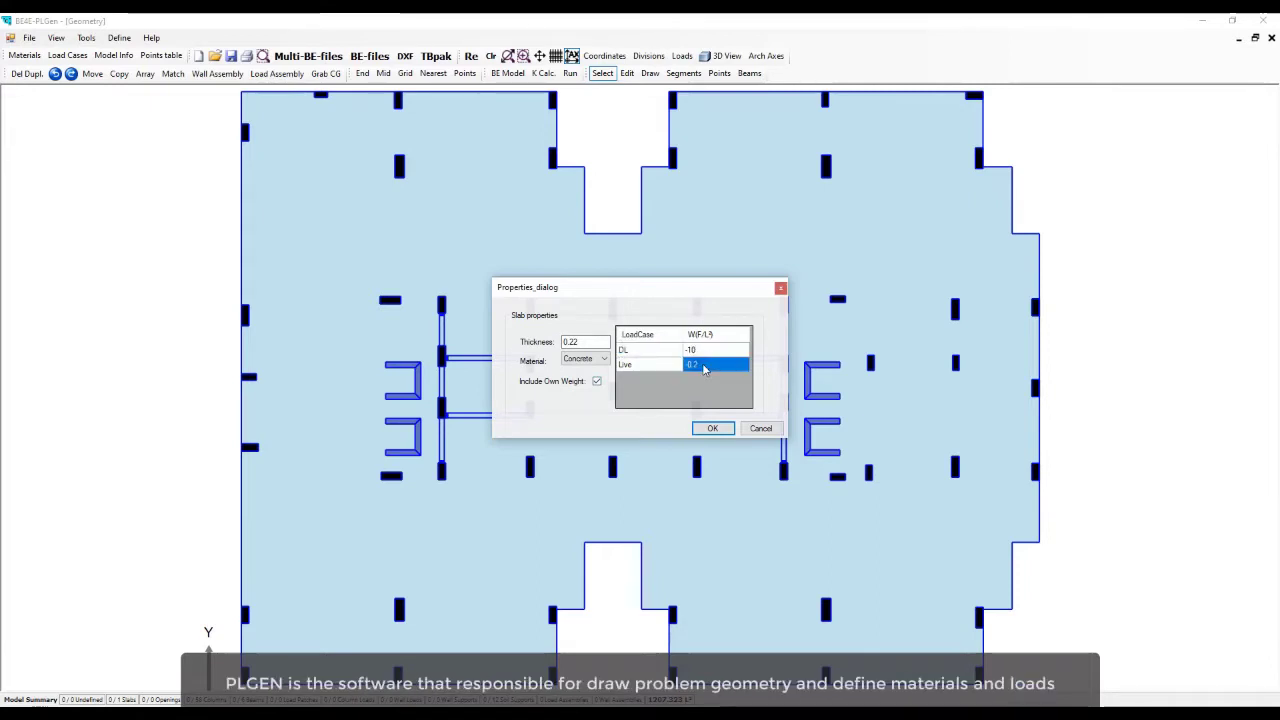
text(-2)
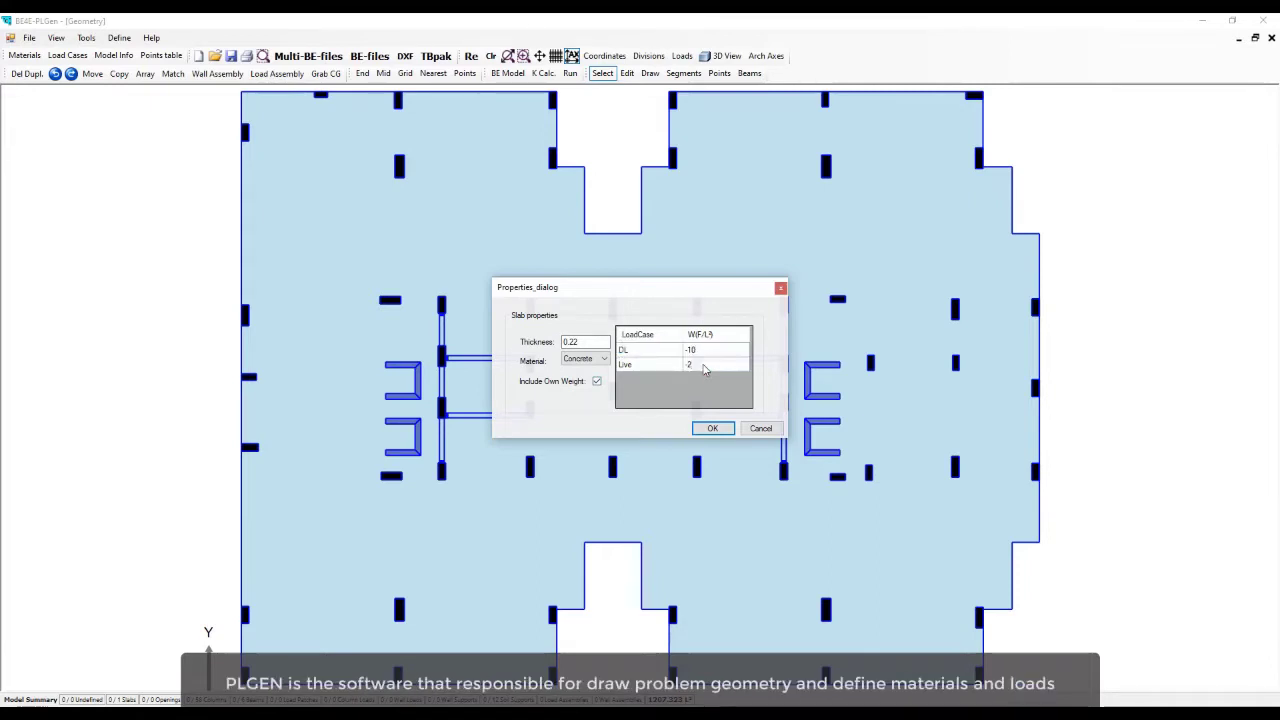
click(711, 428)
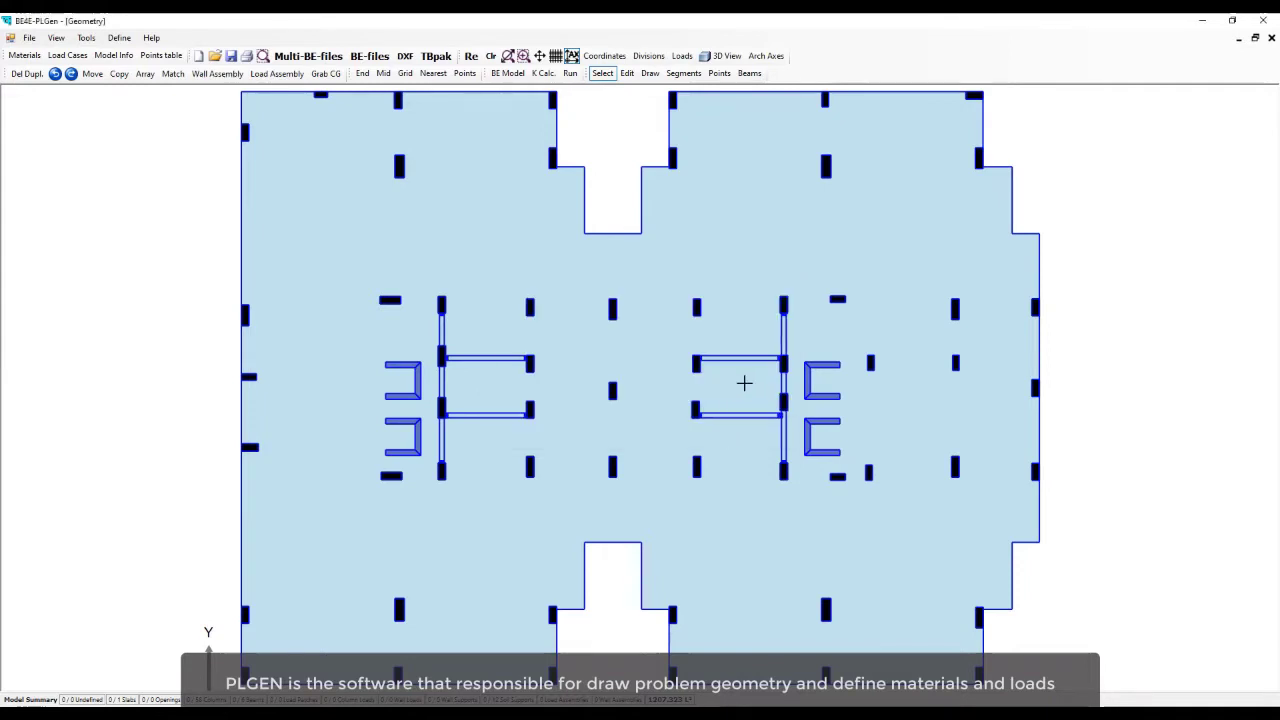
Edit the vertical beams' properties, setting the left beam's divisions to 15.
double_click(784, 340)
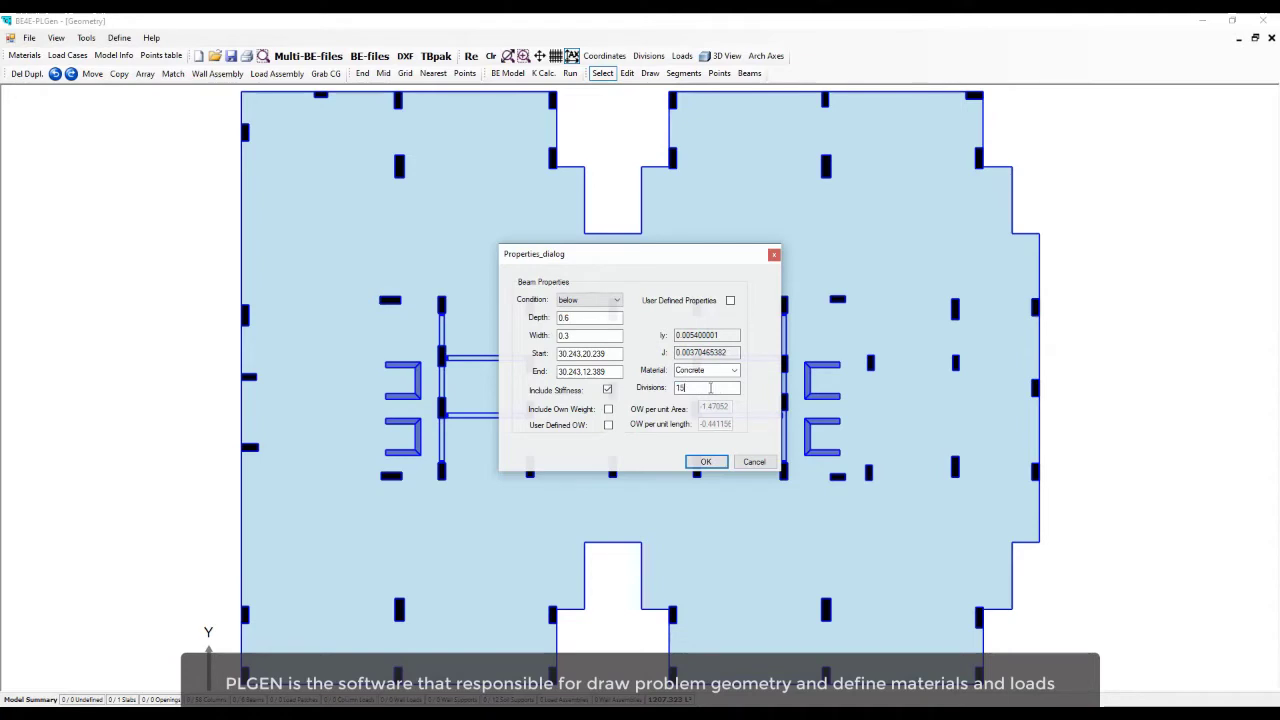
click(706, 461)
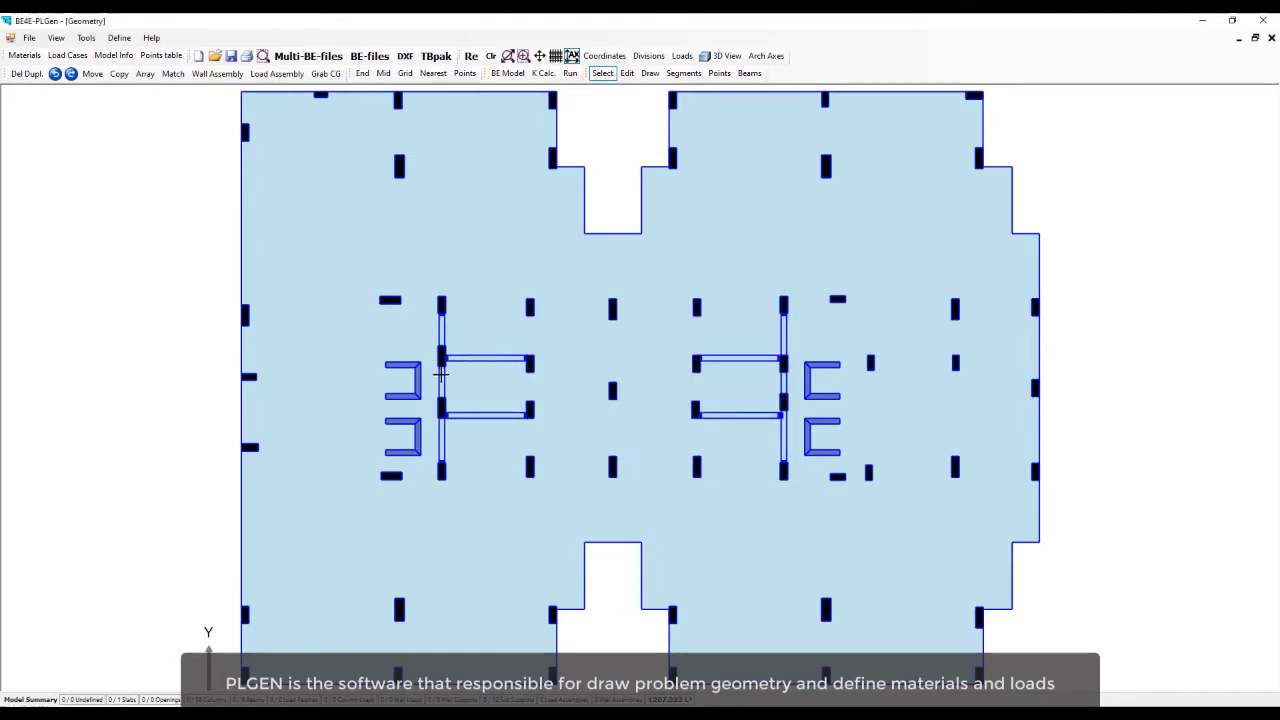
double_click(441, 373)
click(714, 389)
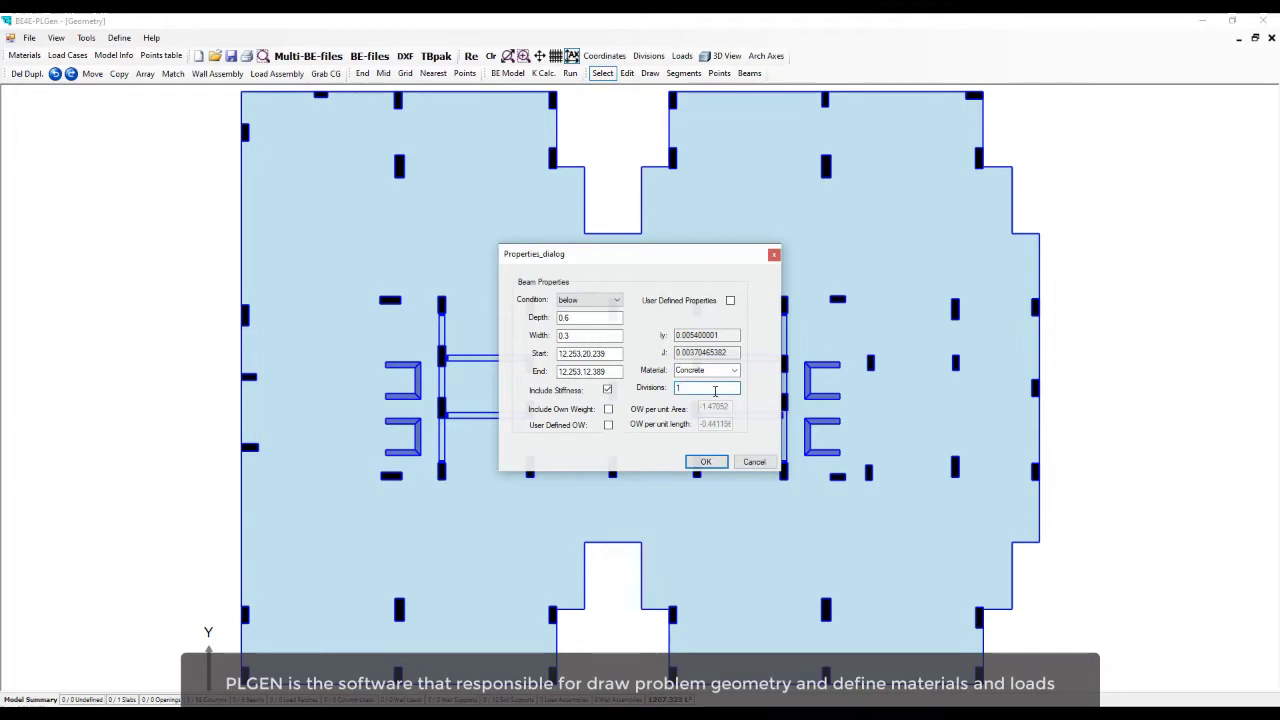
click(706, 462)
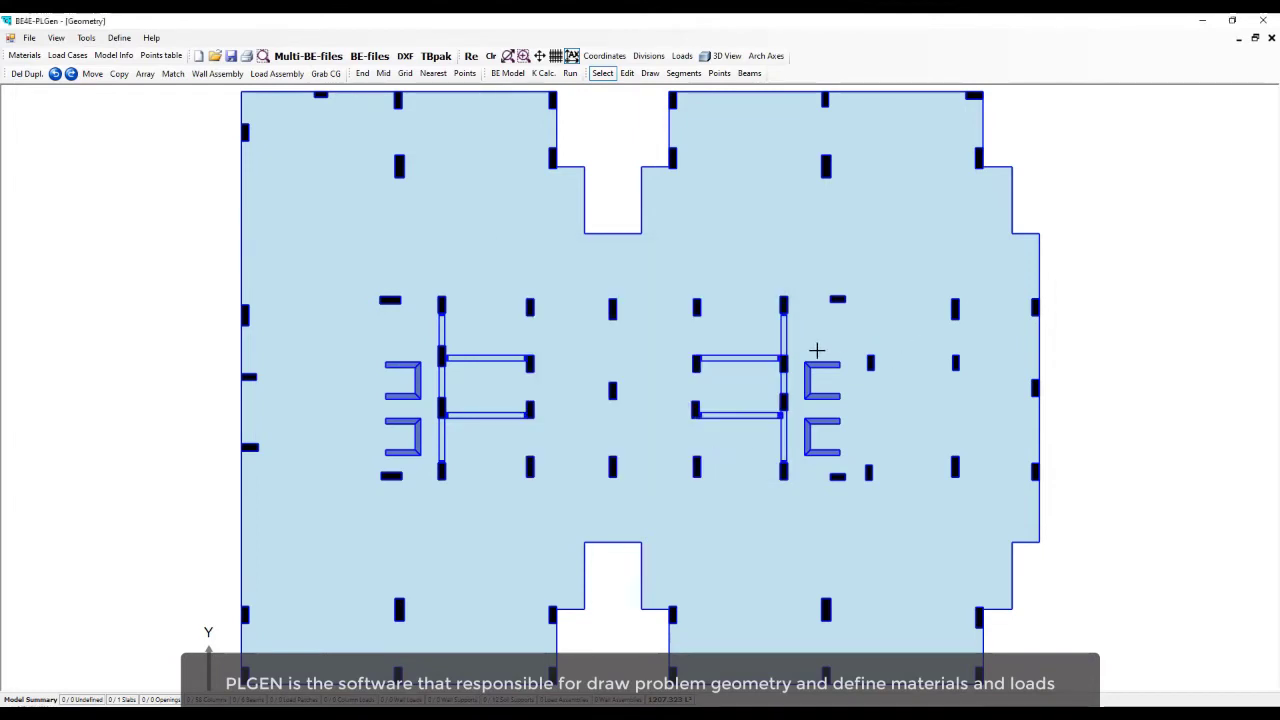
Assemble the upper and lower walls of the right and left C-shaped cores into four wall assemblies.
click(808, 382)
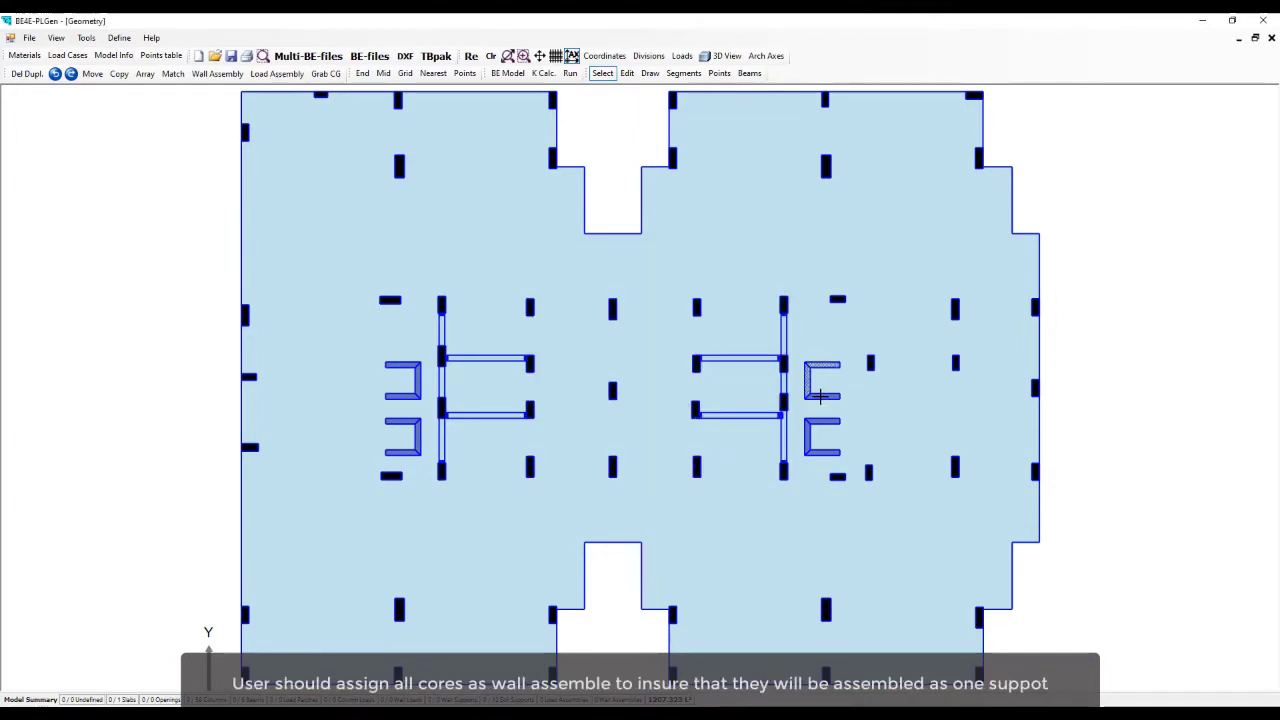
click(217, 73)
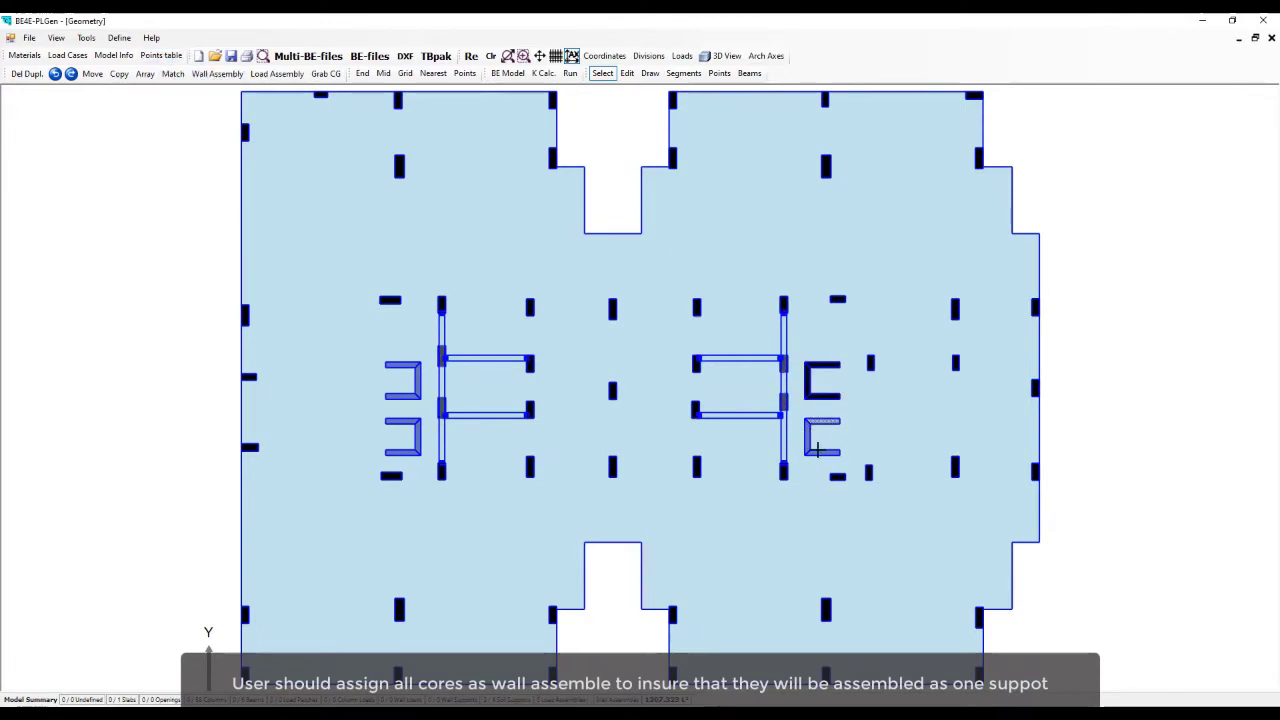
click(217, 75)
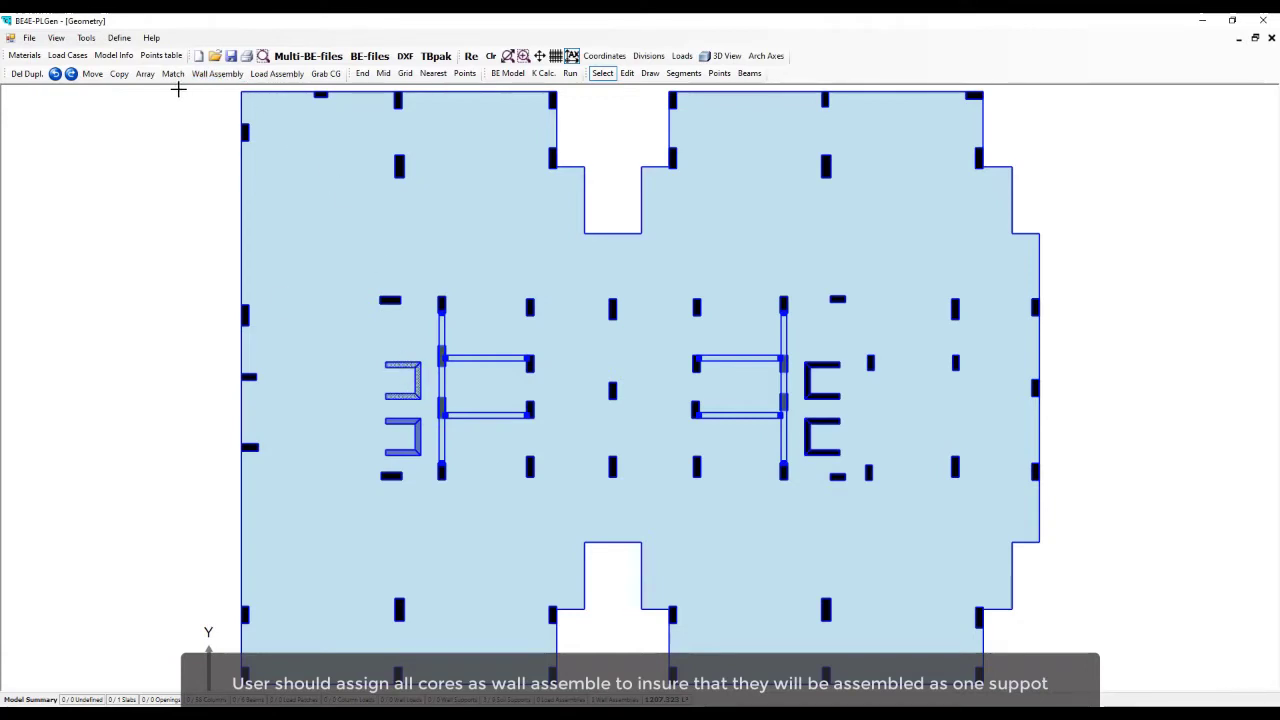
click(217, 73)
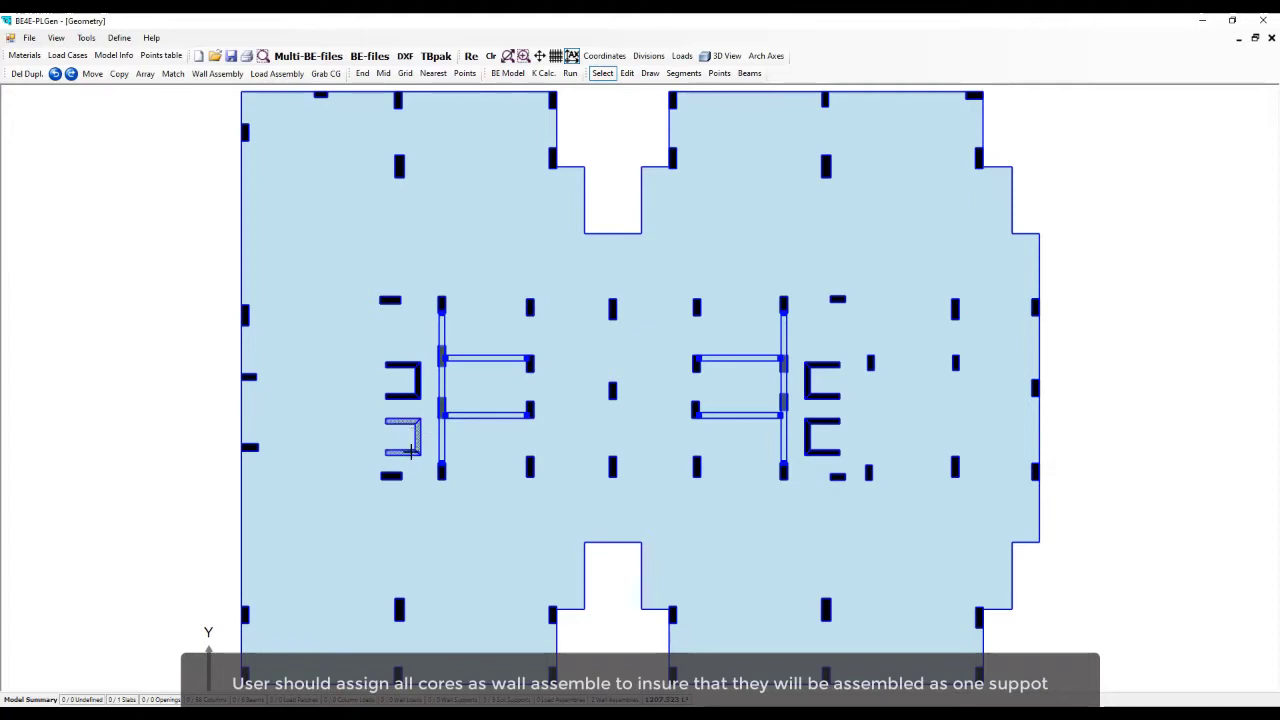
click(218, 74)
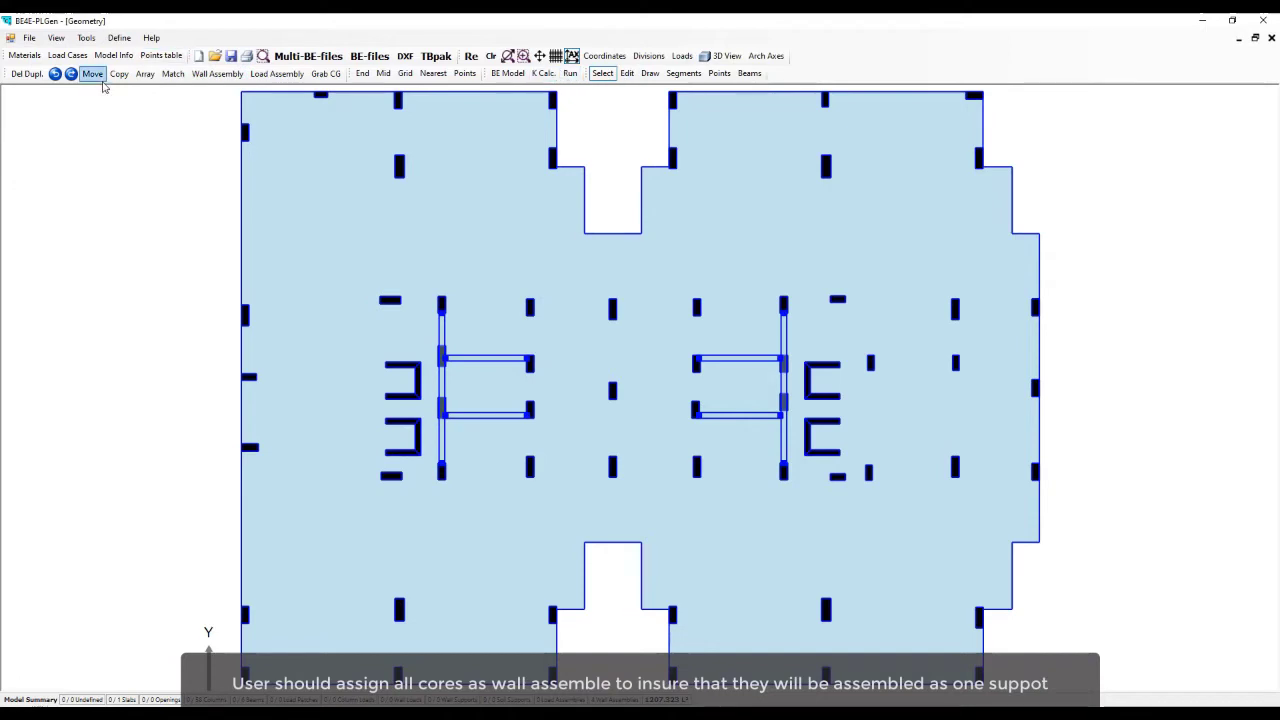
Export to Desktop > New folder (4) > Floor_ID_508555 as Floor_ID_508555.LC, replacing it.
click(570, 74)
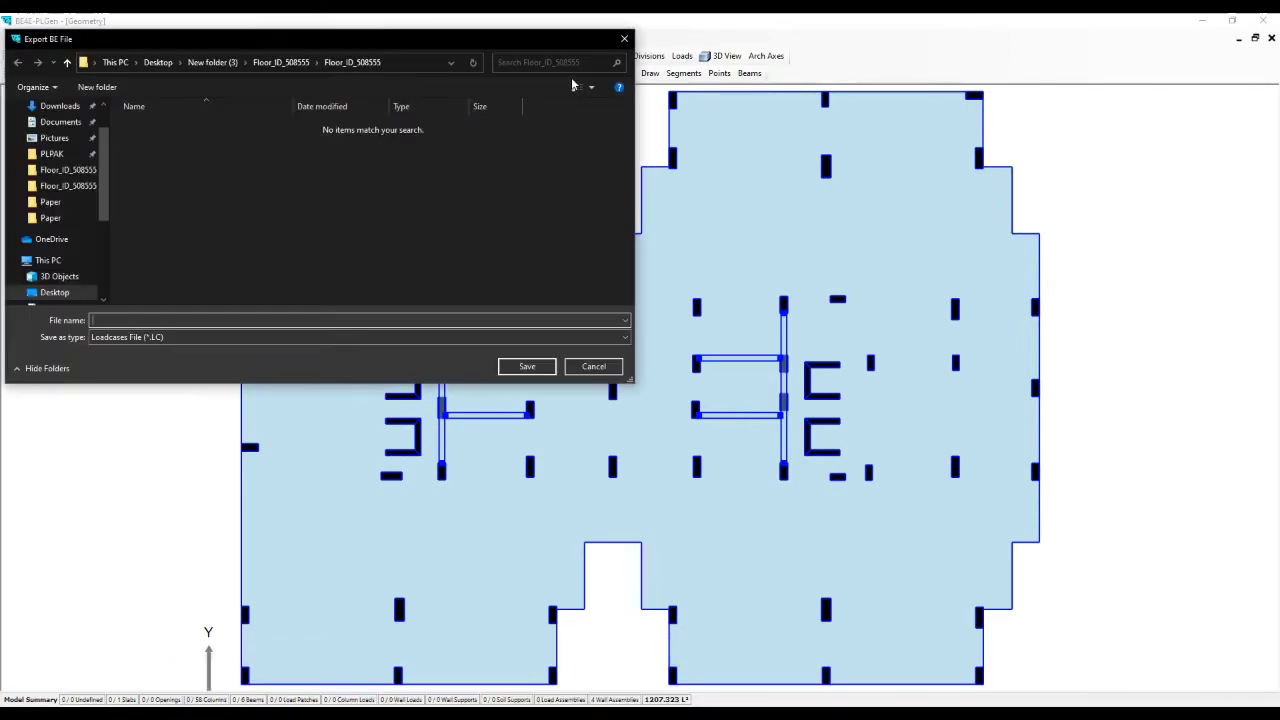
click(180, 62)
click(240, 151)
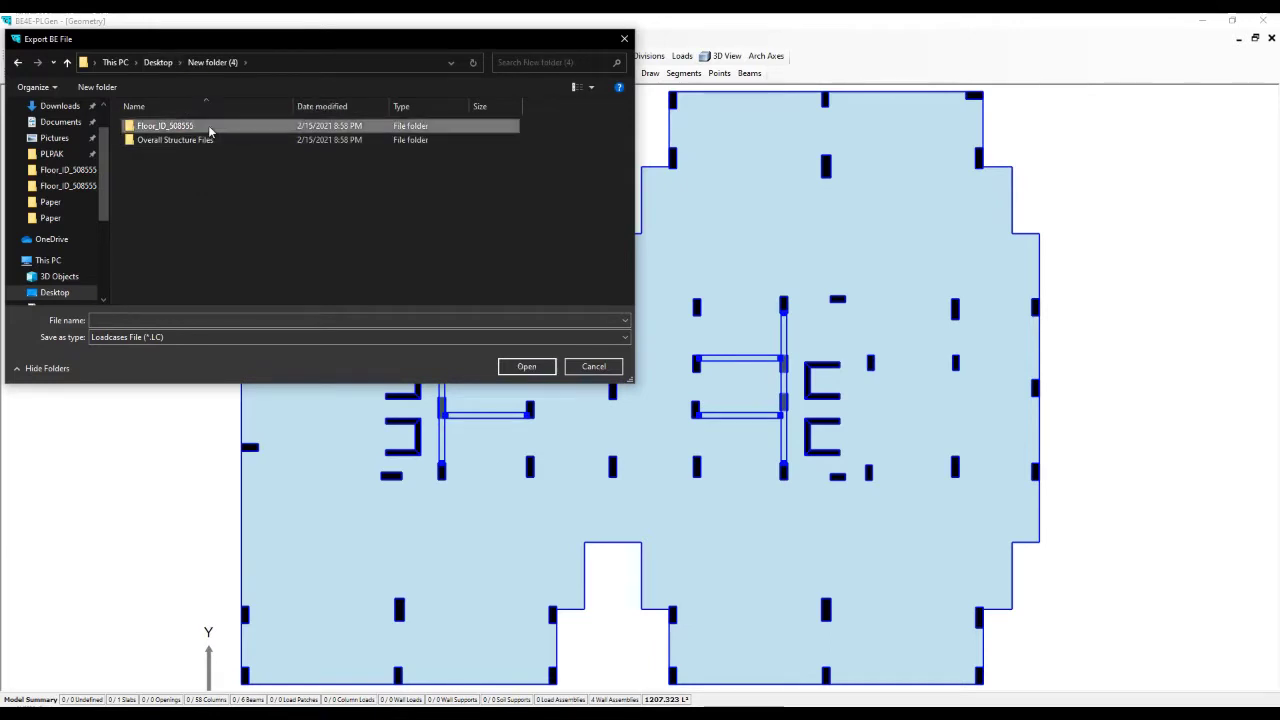
double_click(208, 125)
click(205, 140)
click(204, 155)
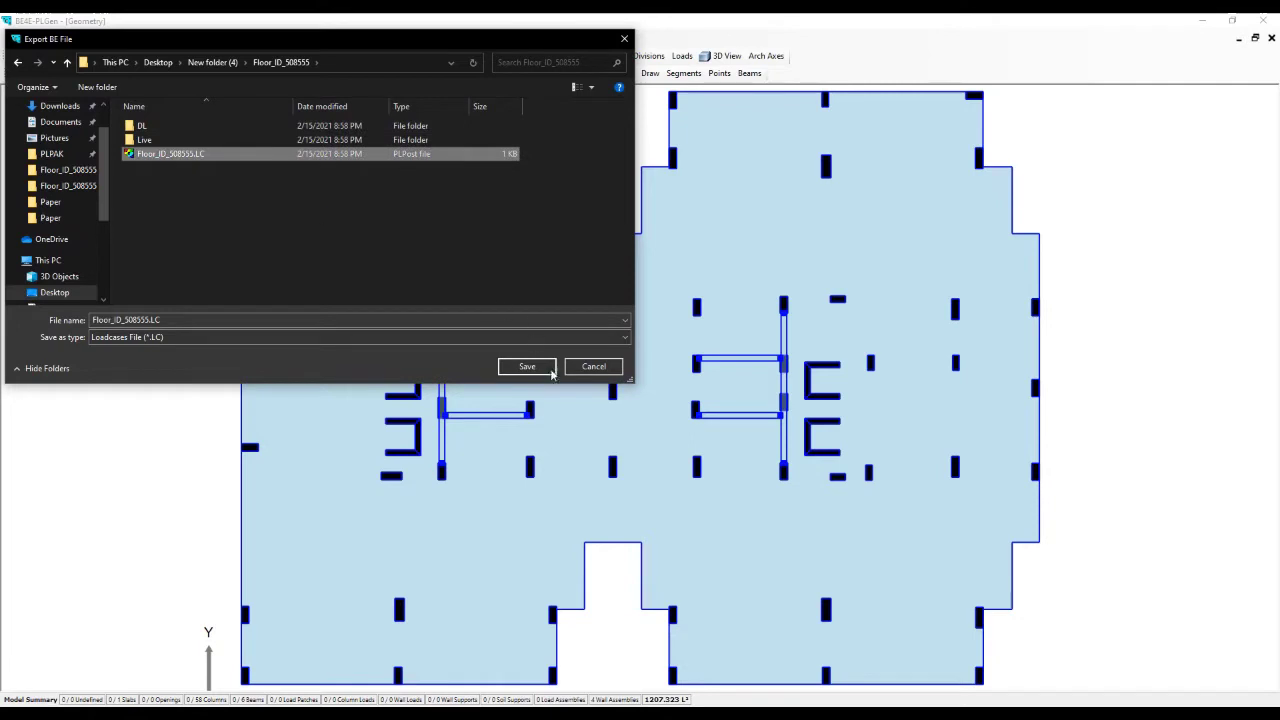
click(527, 367)
click(668, 368)
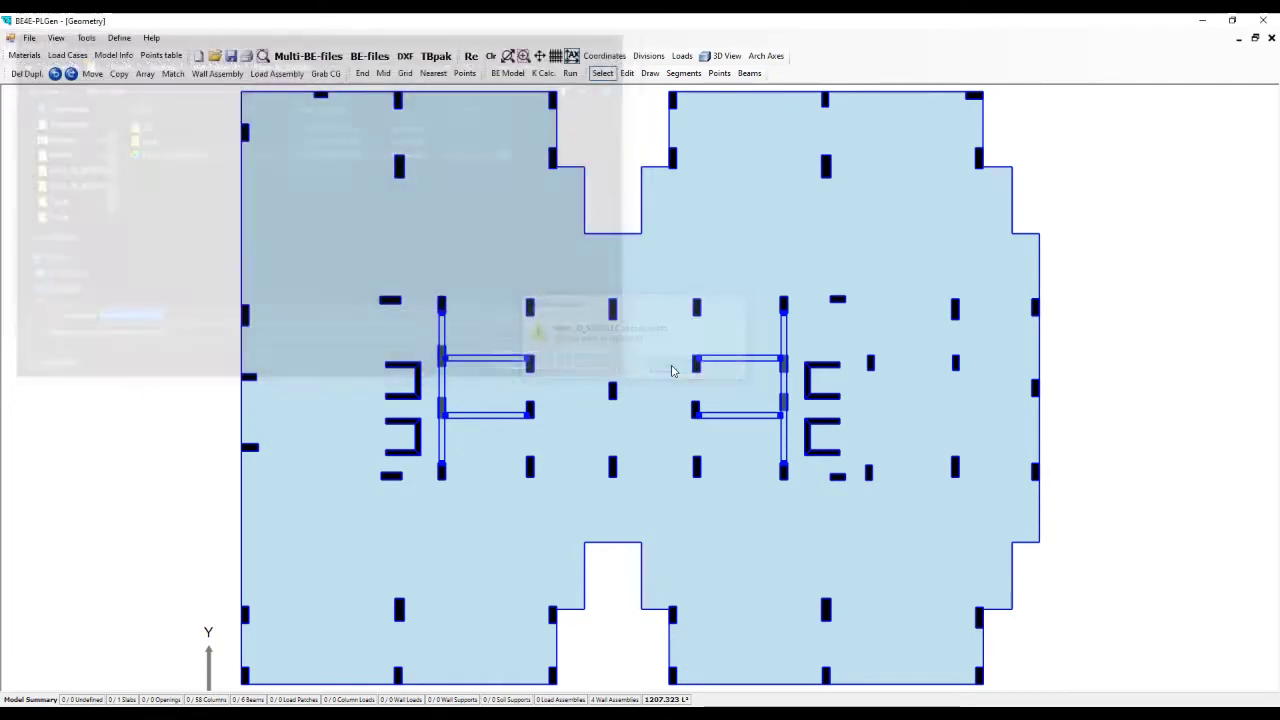
Solve the DL and Live cases with PL.EXE, then launch PLPost from PLCoreMan.
click(214, 180)
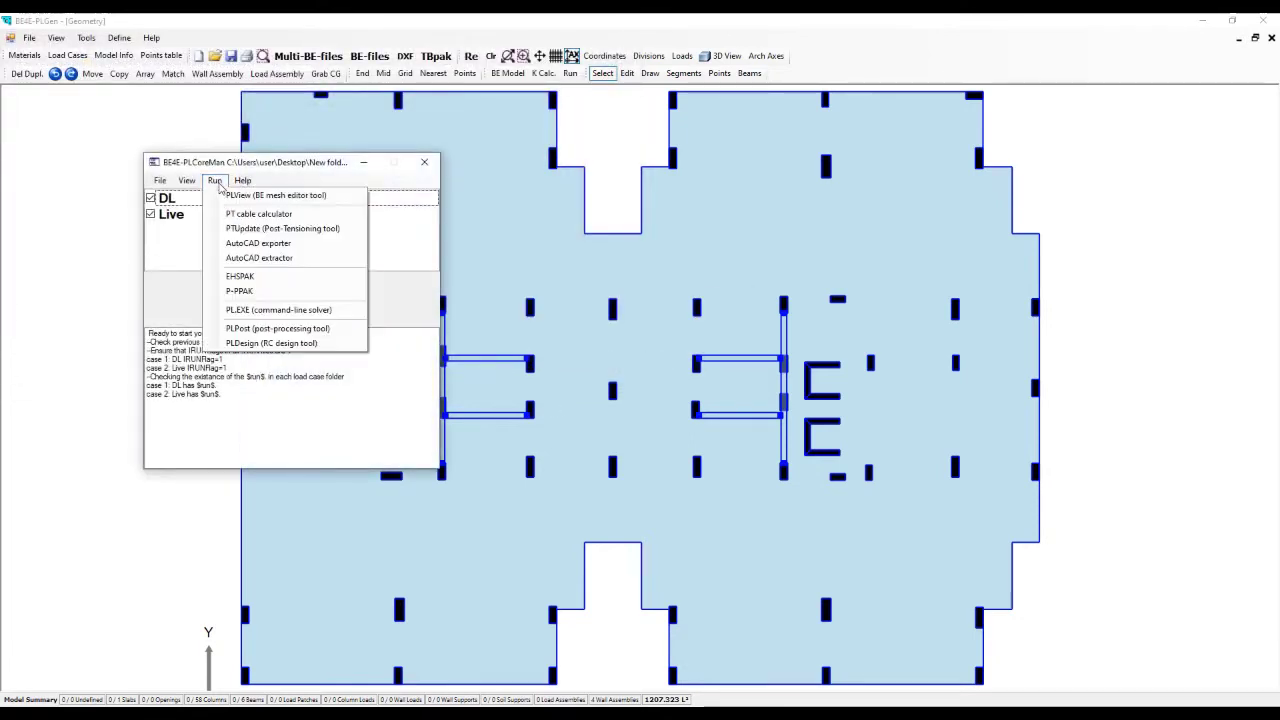
click(268, 309)
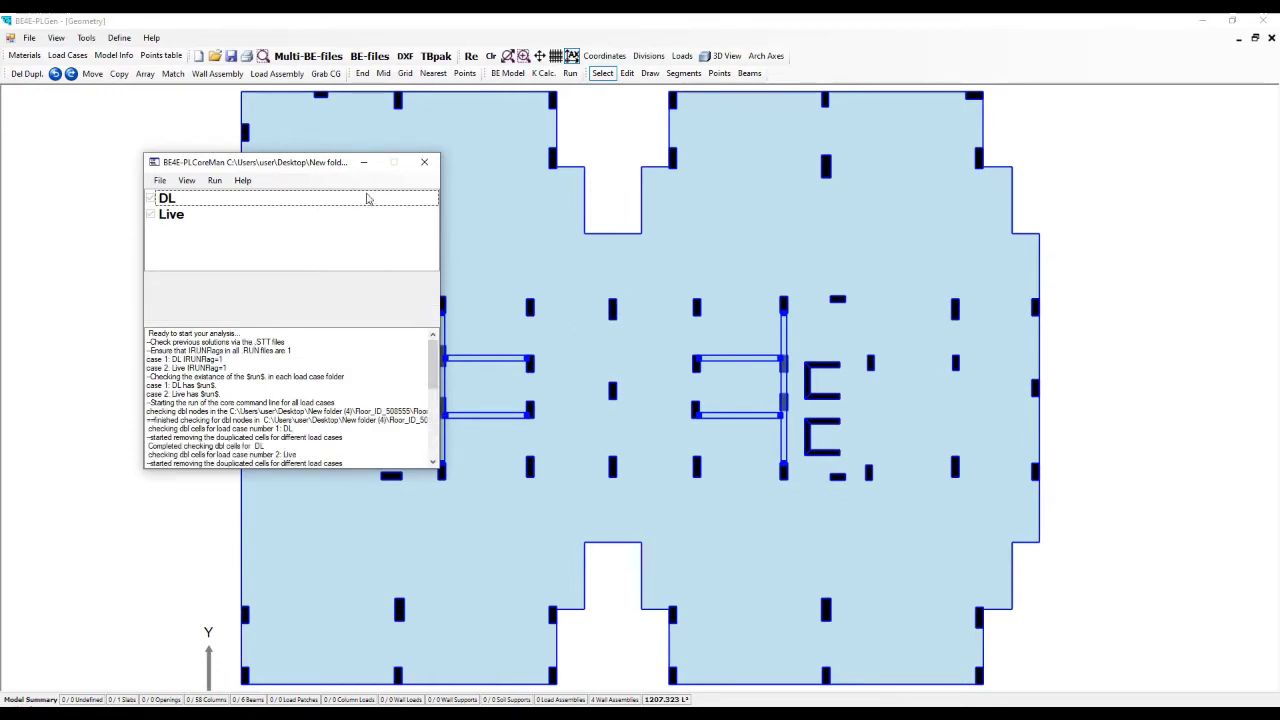
drag(302, 166, 234, 153)
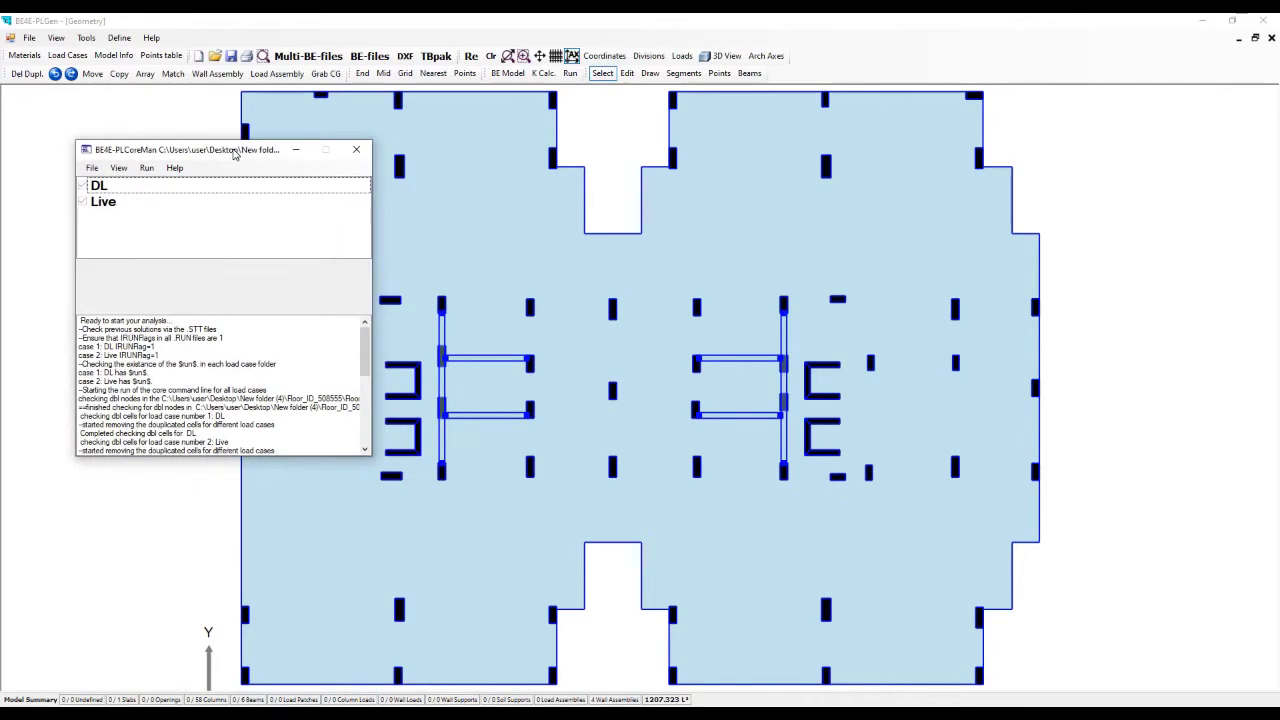
click(146, 168)
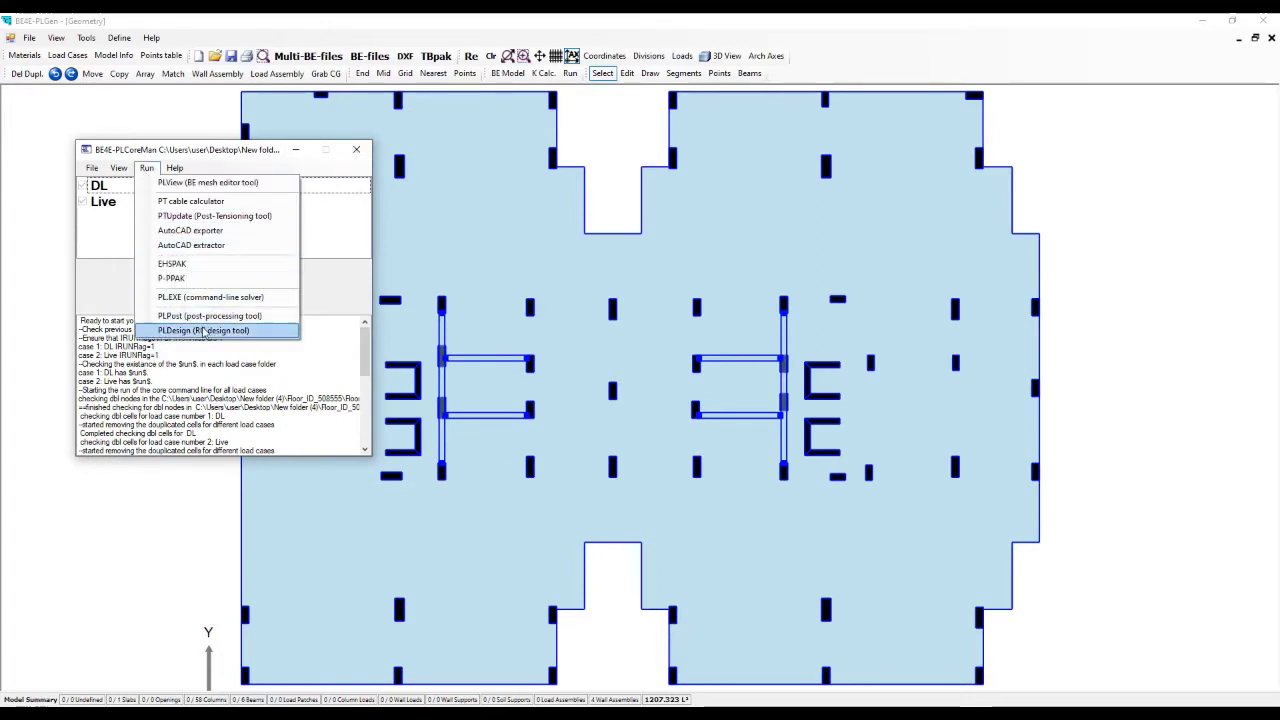
click(356, 149)
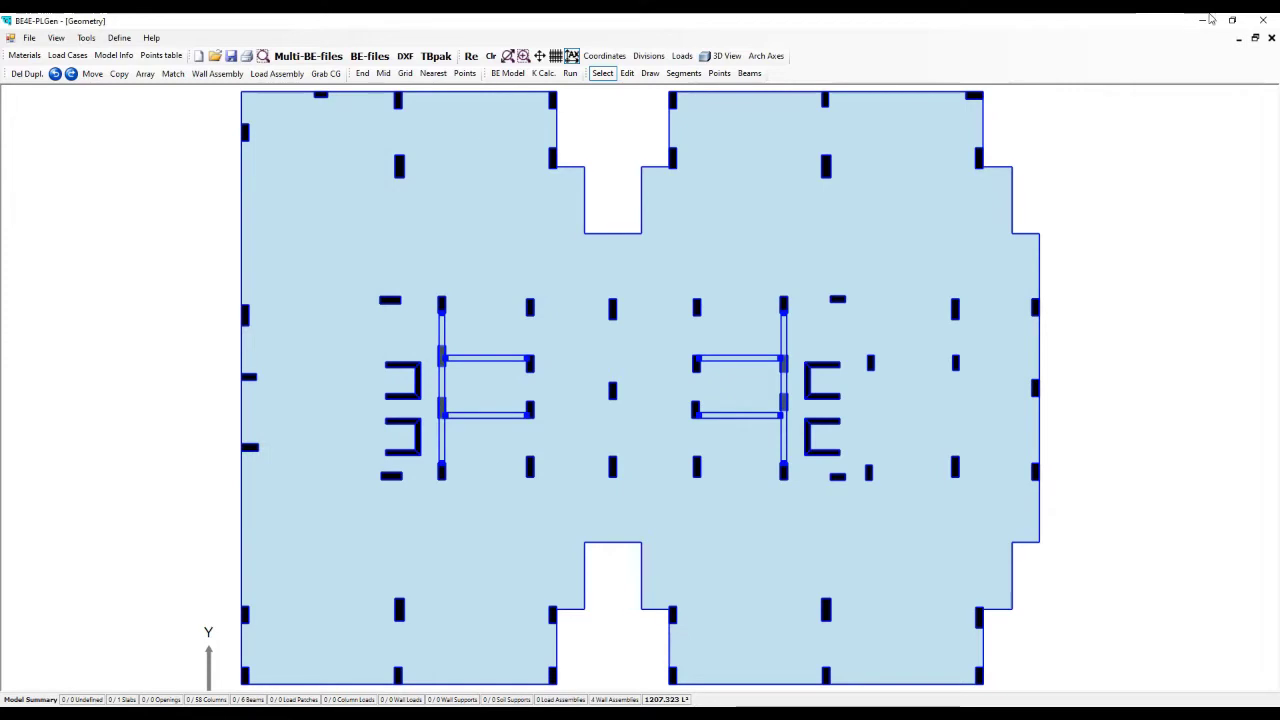
Close PLGen saving the model as Floor_ID_508555.gen, then launch BE4E-PLPost from Revit.
click(1263, 20)
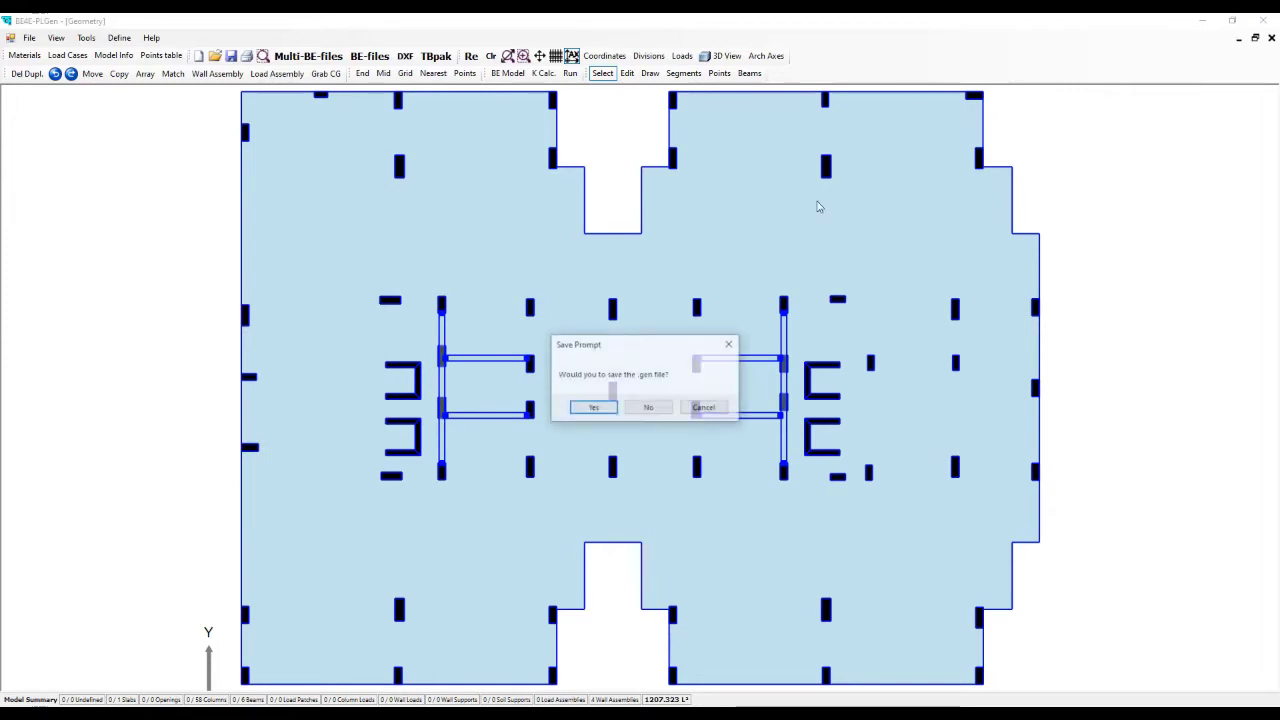
click(595, 409)
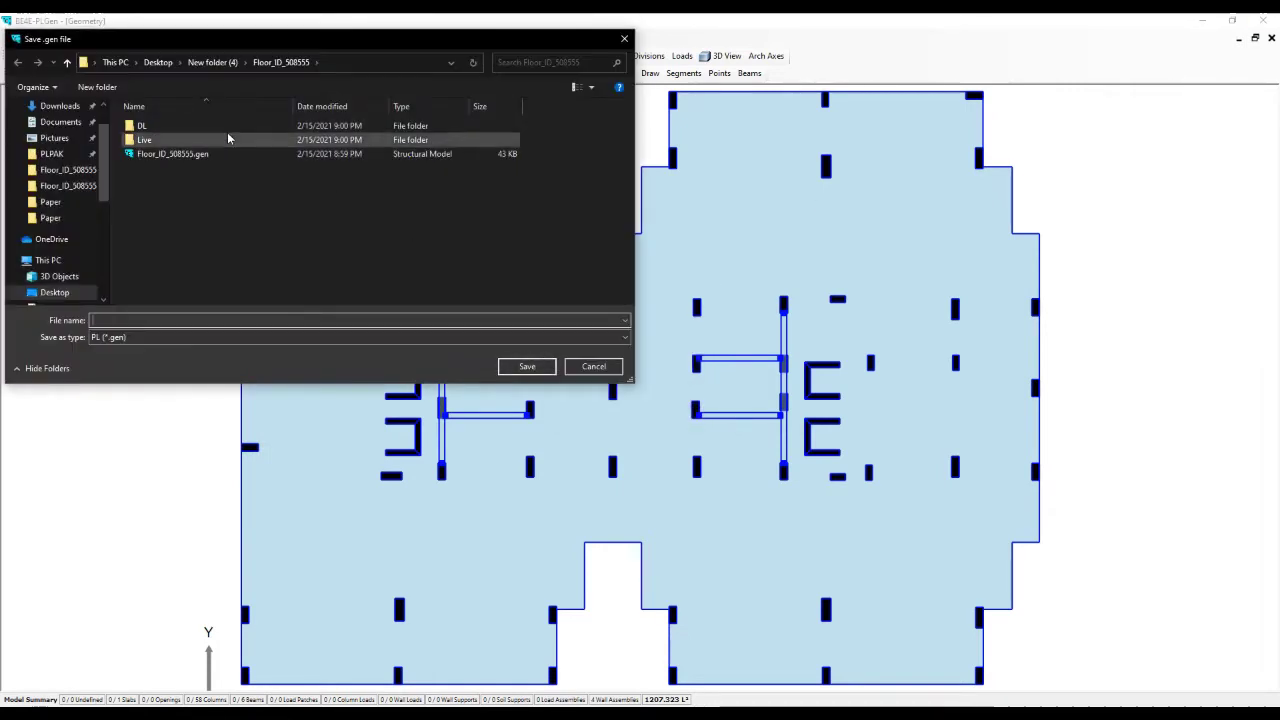
click(199, 157)
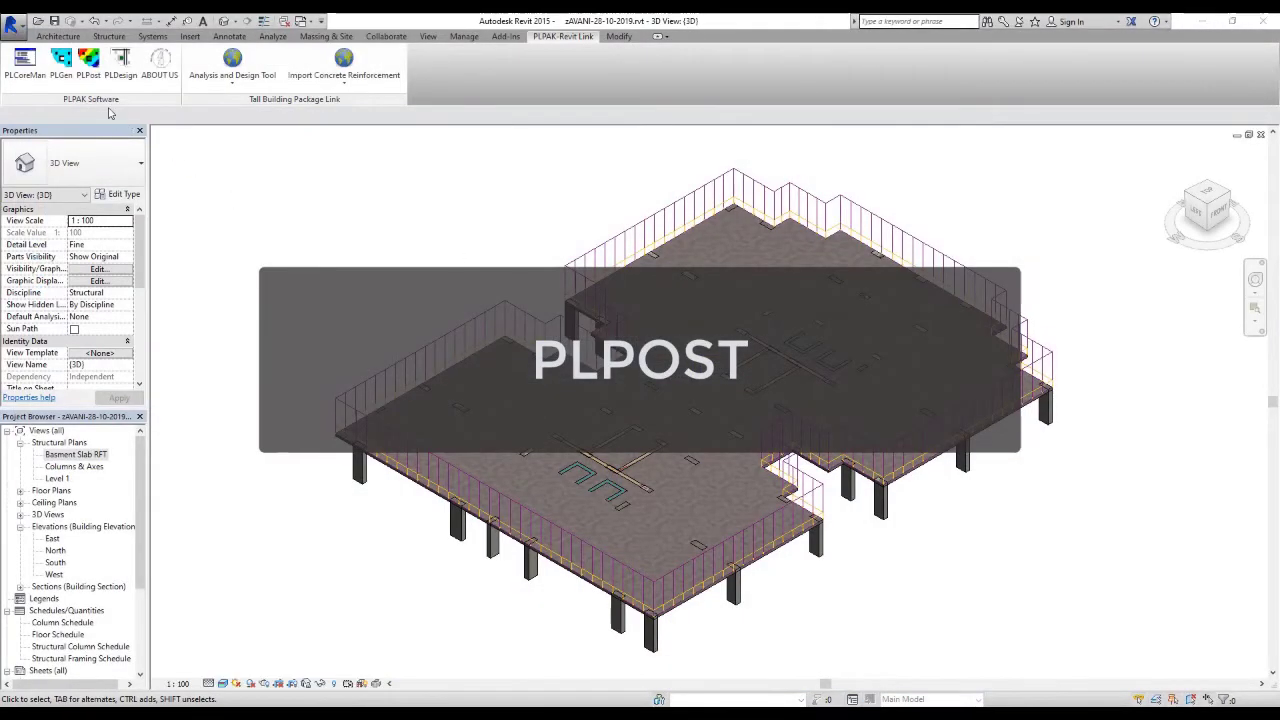
click(88, 62)
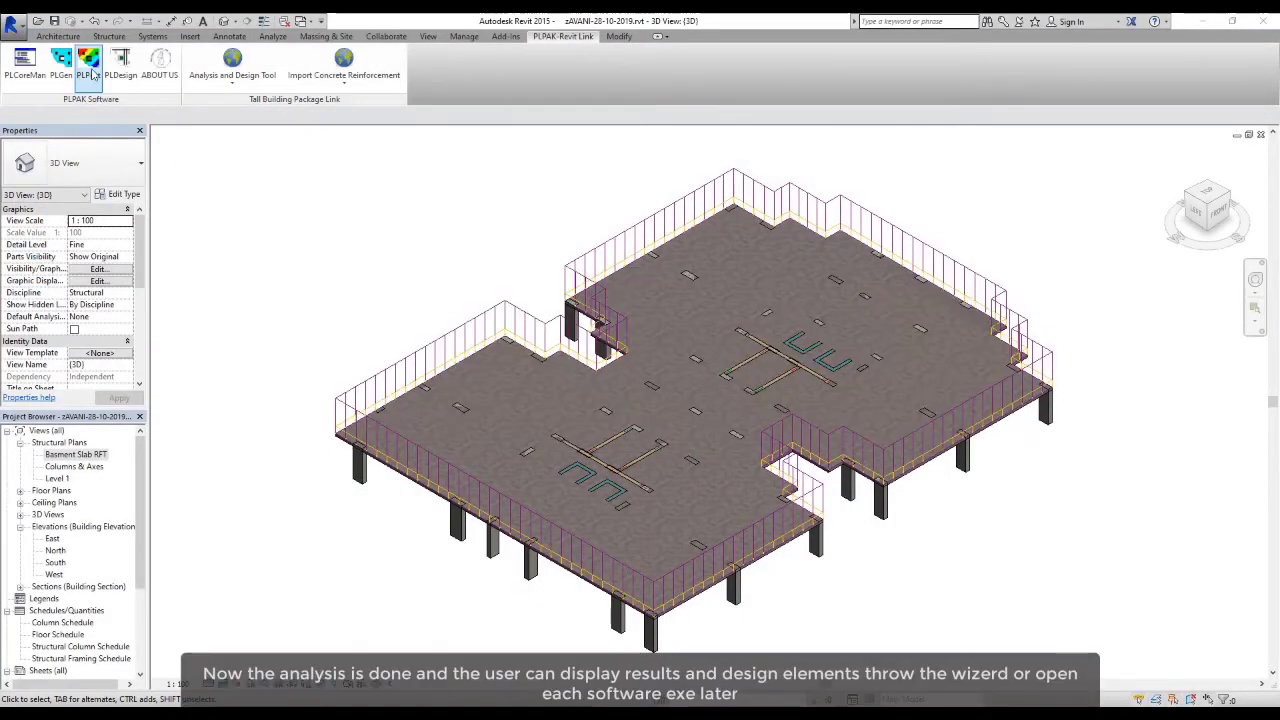
Open the Floor_ID_508555.LC floor model in PLPost.
click(16, 52)
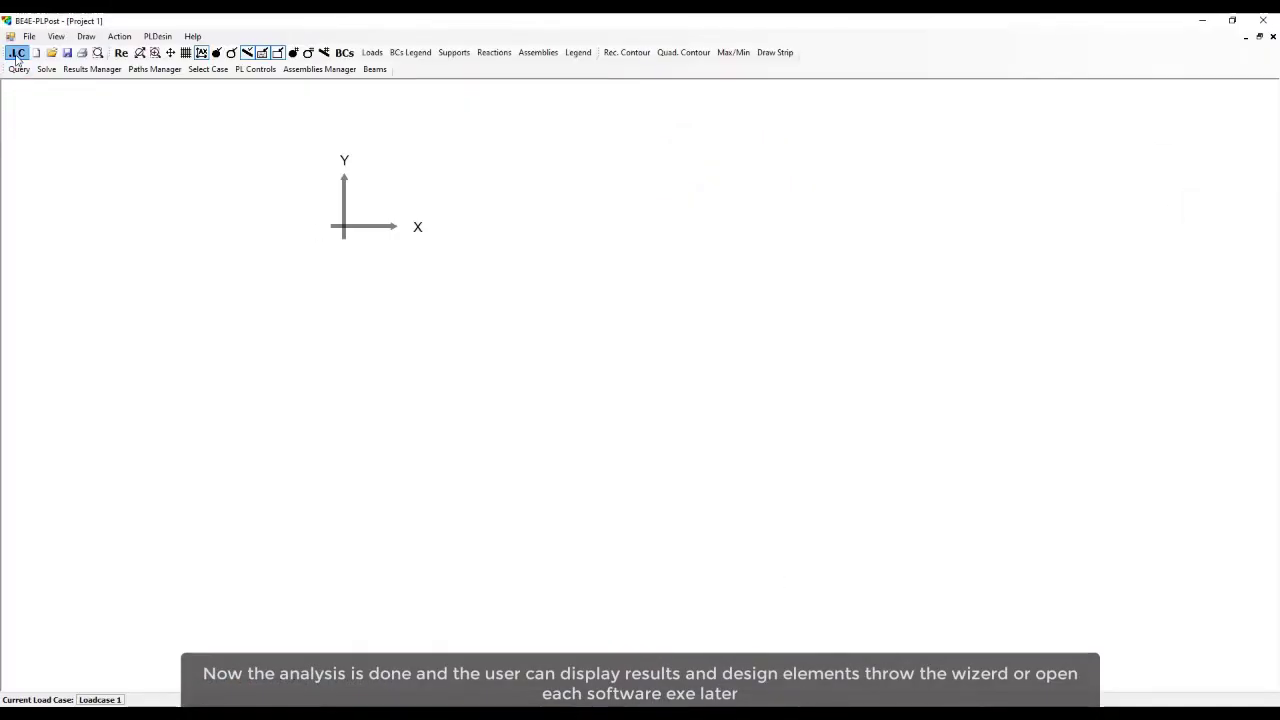
click(193, 154)
double_click(193, 154)
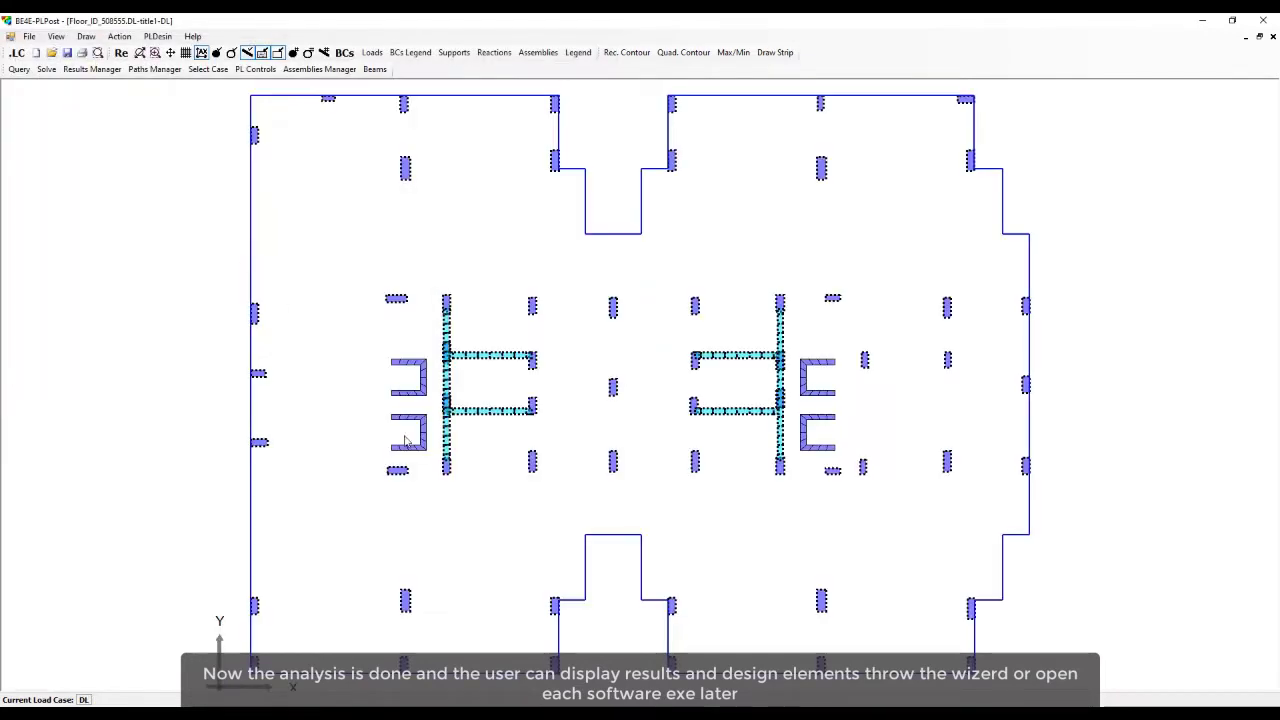
Create the 1.4D+1.6L combination with DL 1.4 and Live 1.6, and make it current.
click(84, 700)
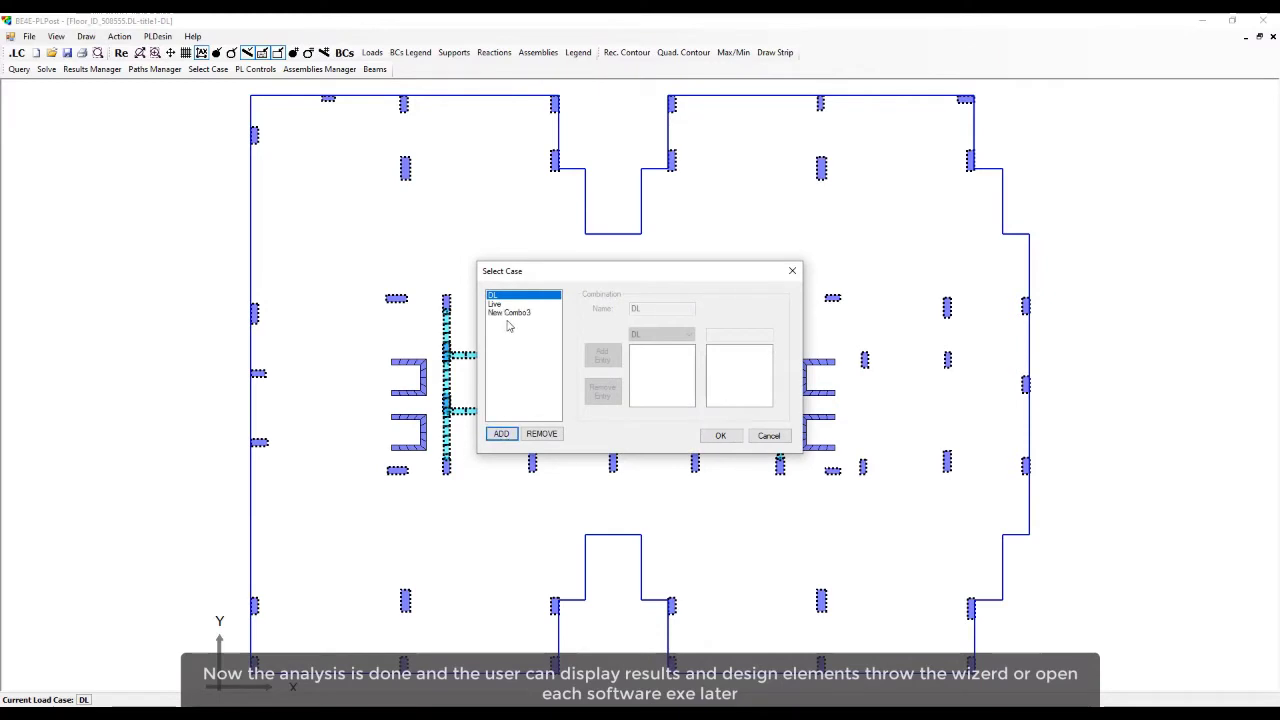
click(509, 313)
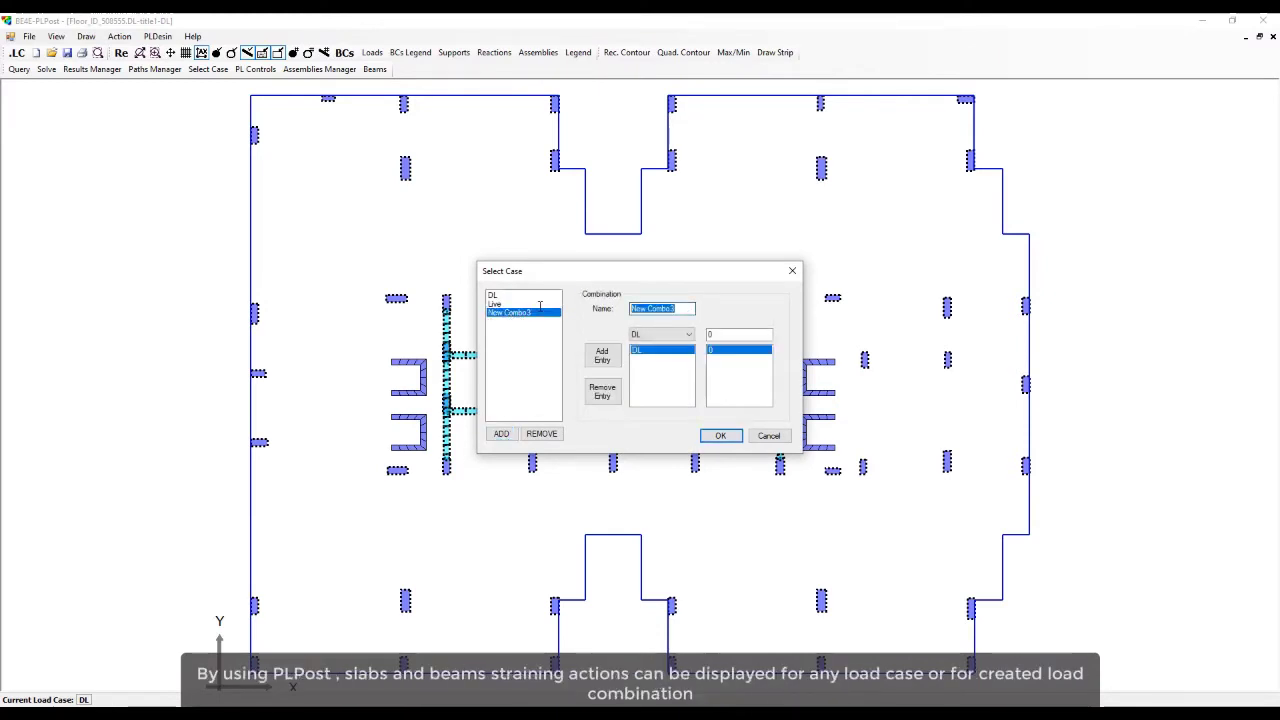
text(1.4)
text(D+1.6L)
key(Tab)
key(Tab)
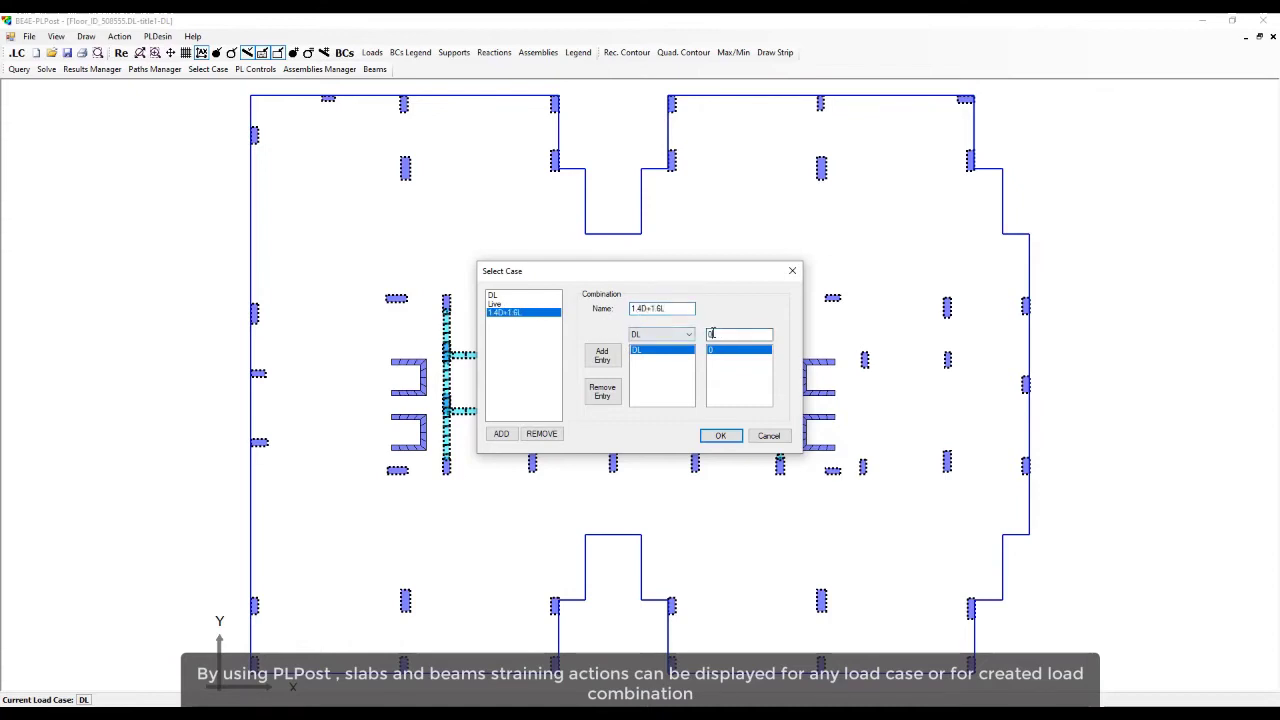
text(1.4)
click(602, 355)
double_click(734, 335)
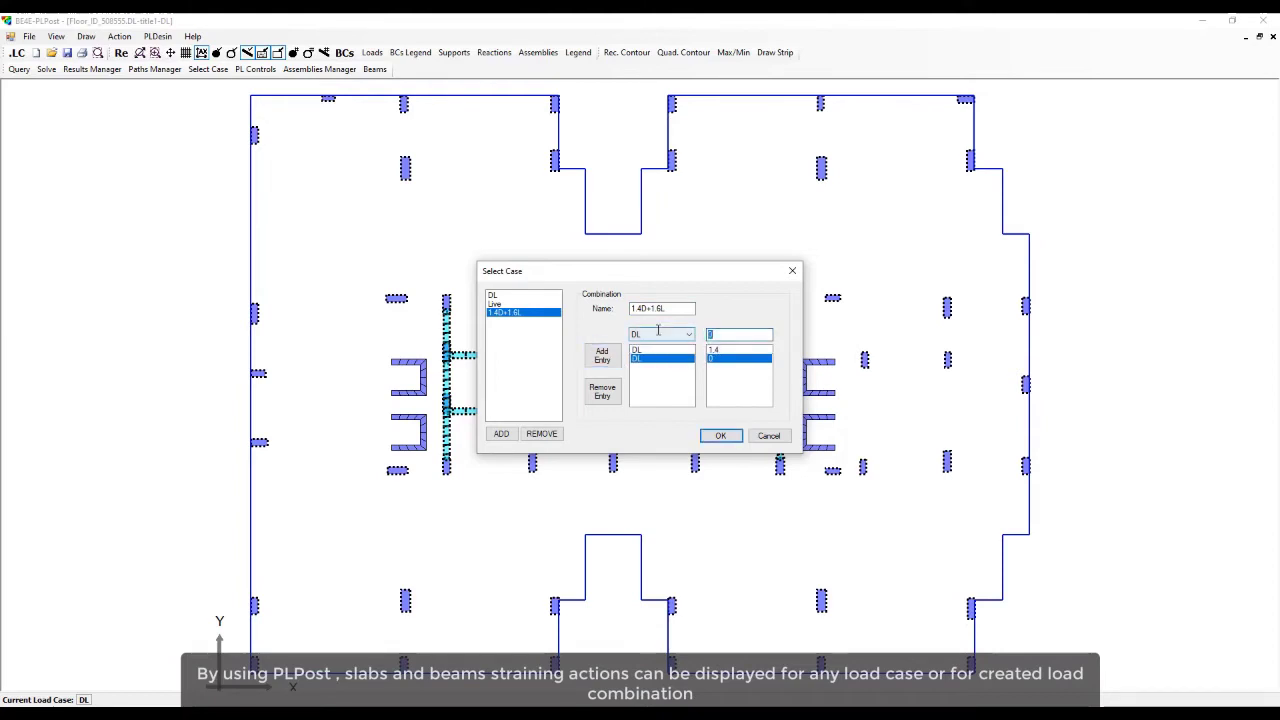
click(660, 334)
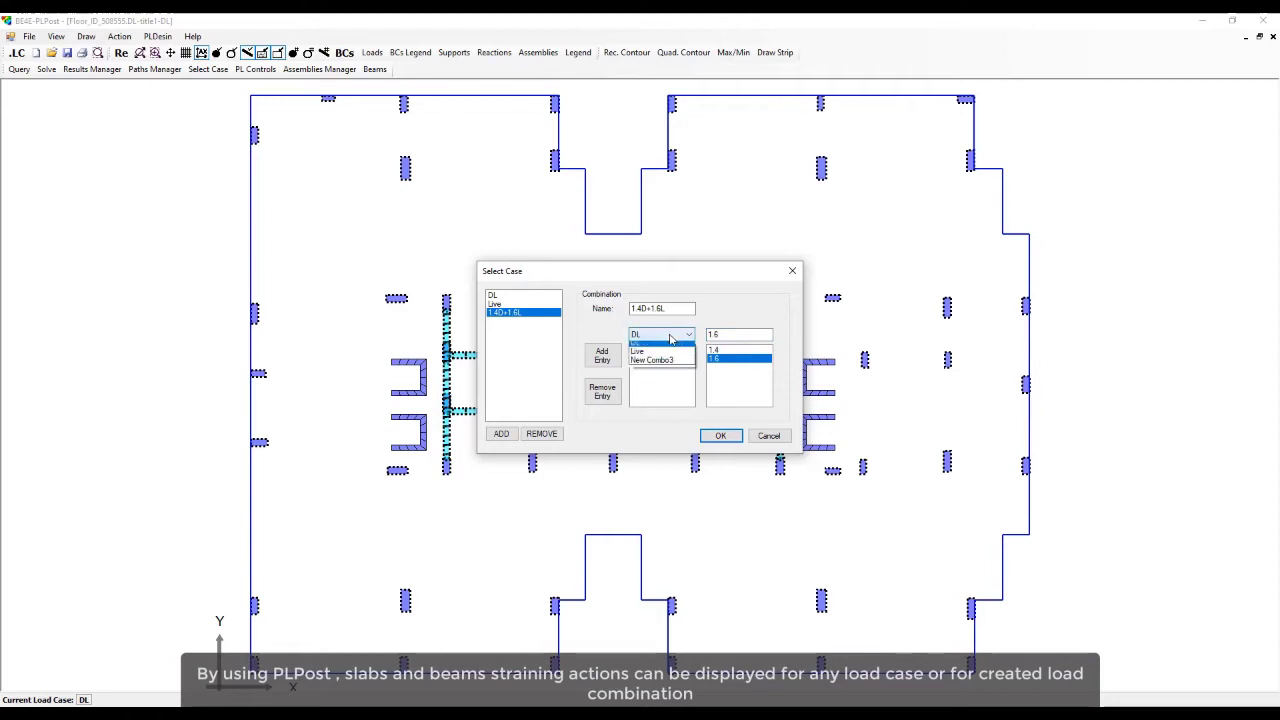
click(665, 346)
click(716, 435)
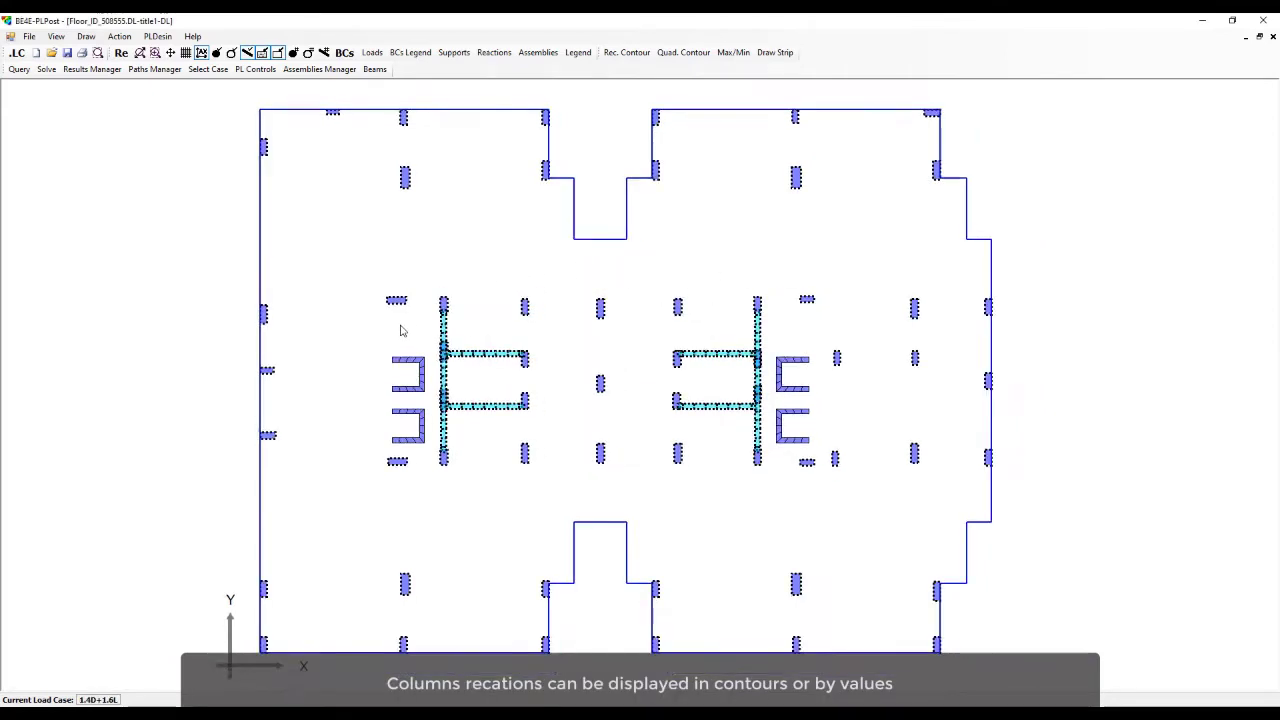
Enable the Column Plot in Results Manager with N=25 levels and variable FZt.
click(88, 69)
click(516, 471)
click(578, 475)
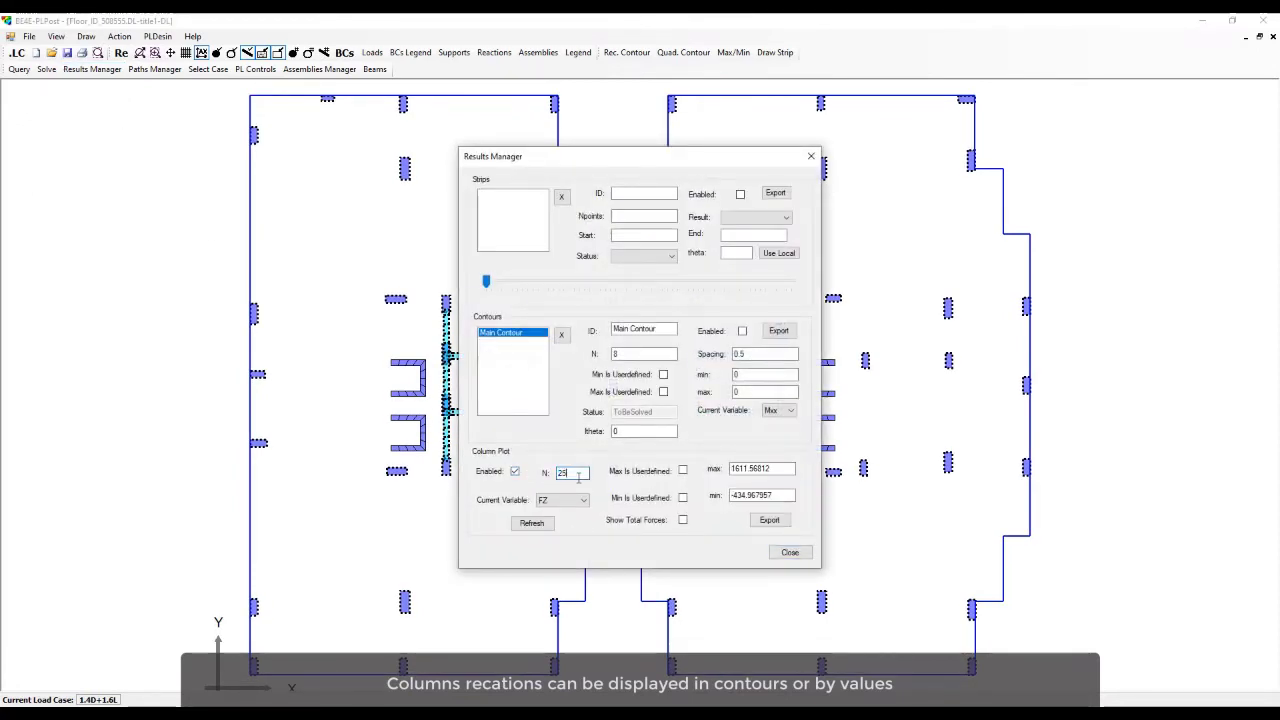
click(561, 500)
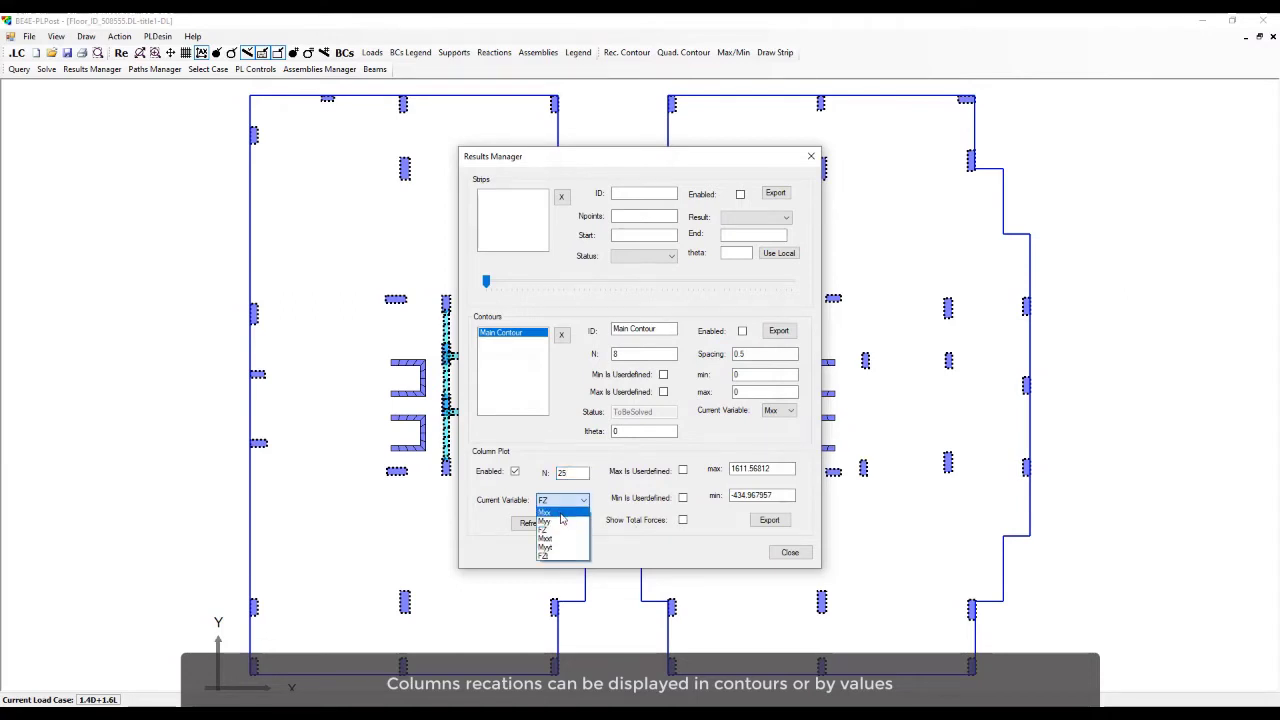
click(550, 555)
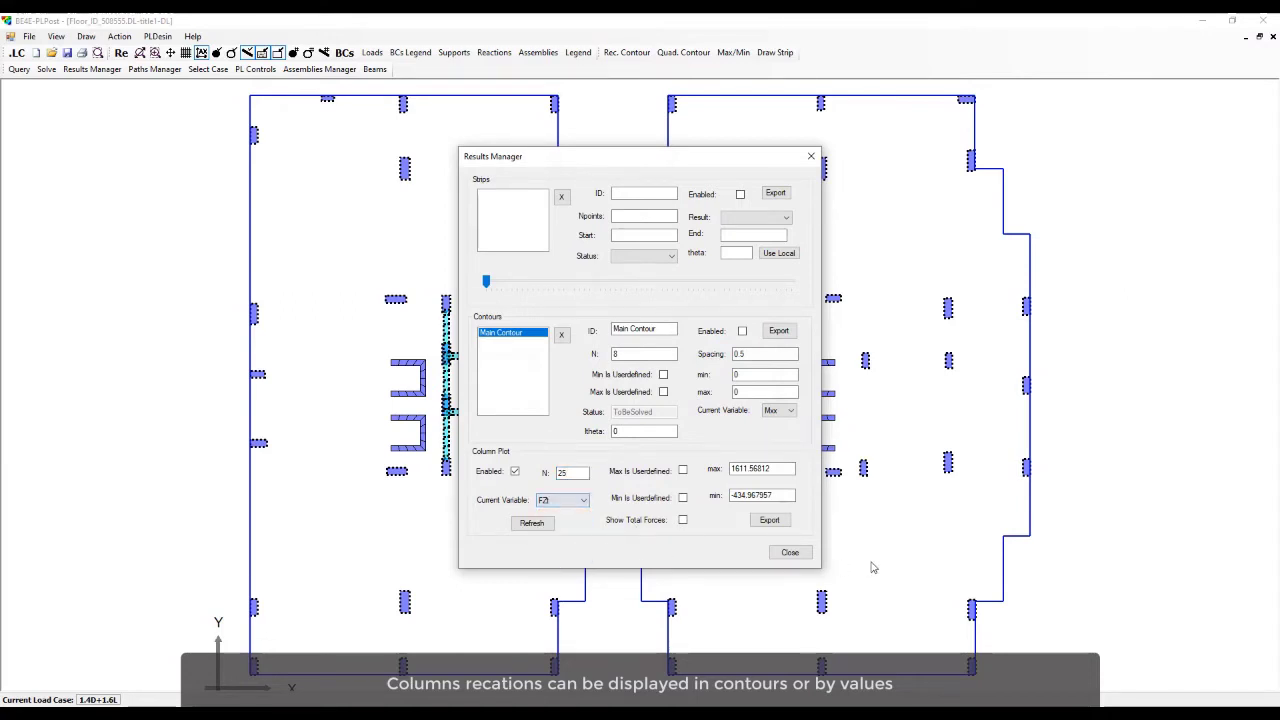
click(797, 556)
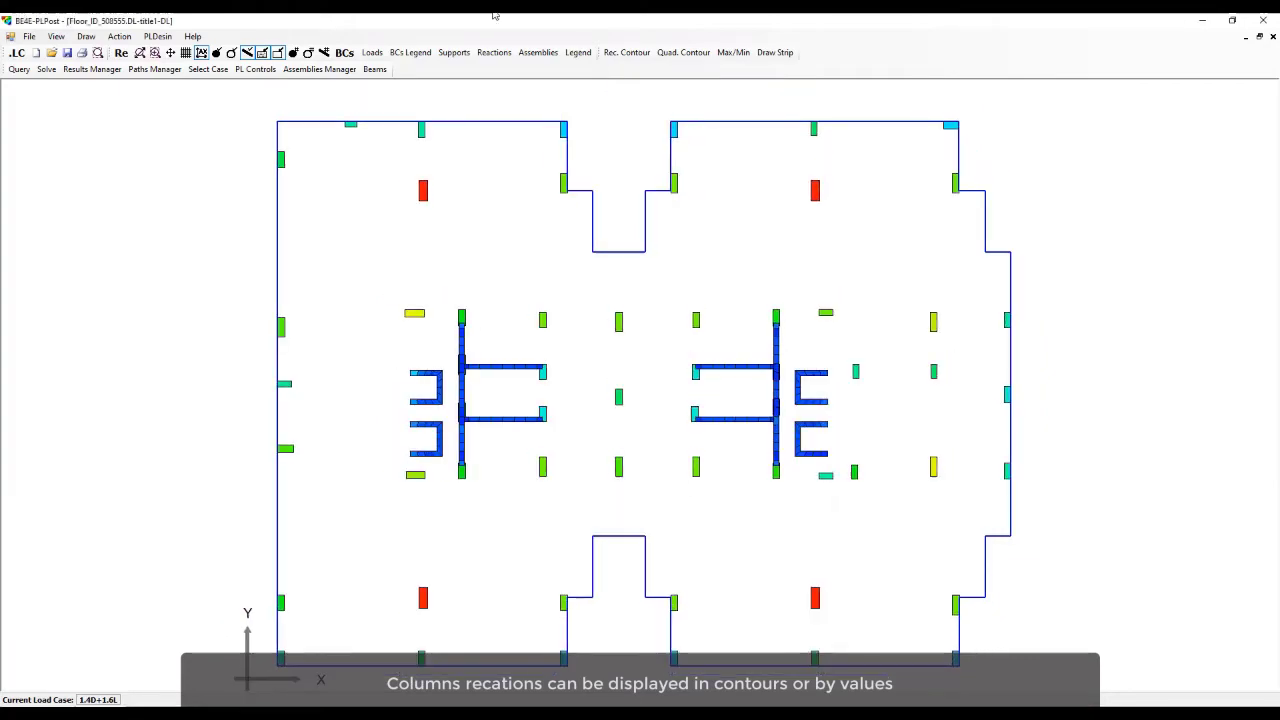
Label Mx, My and Fz column reactions at every column and zoom to extents.
click(494, 52)
scroll(354, 194, up, 4)
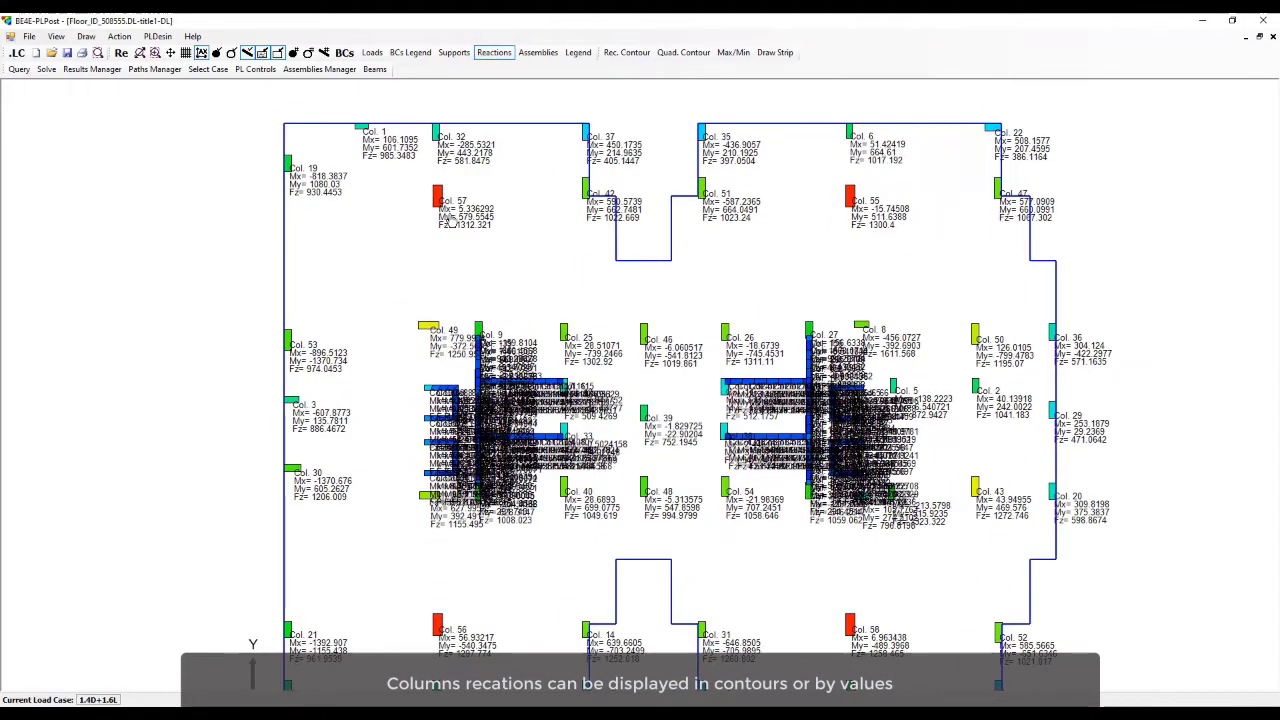
scroll(300, 194, down, 4)
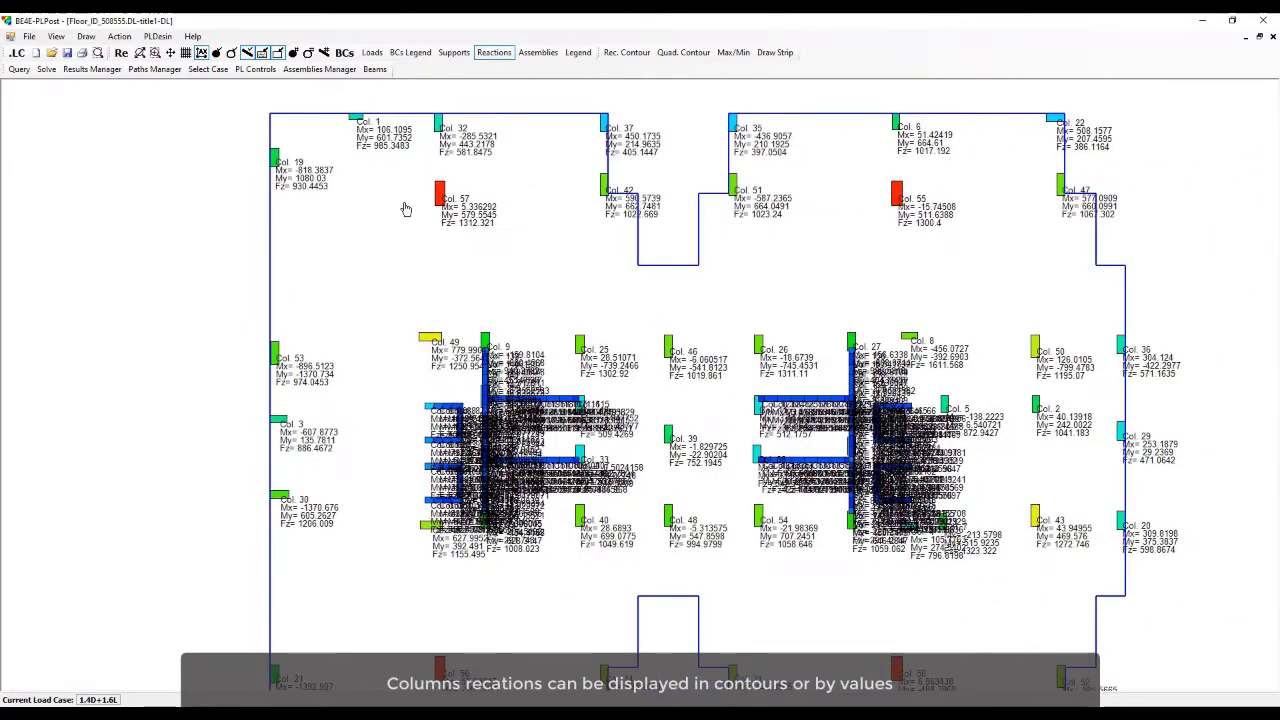
click(141, 54)
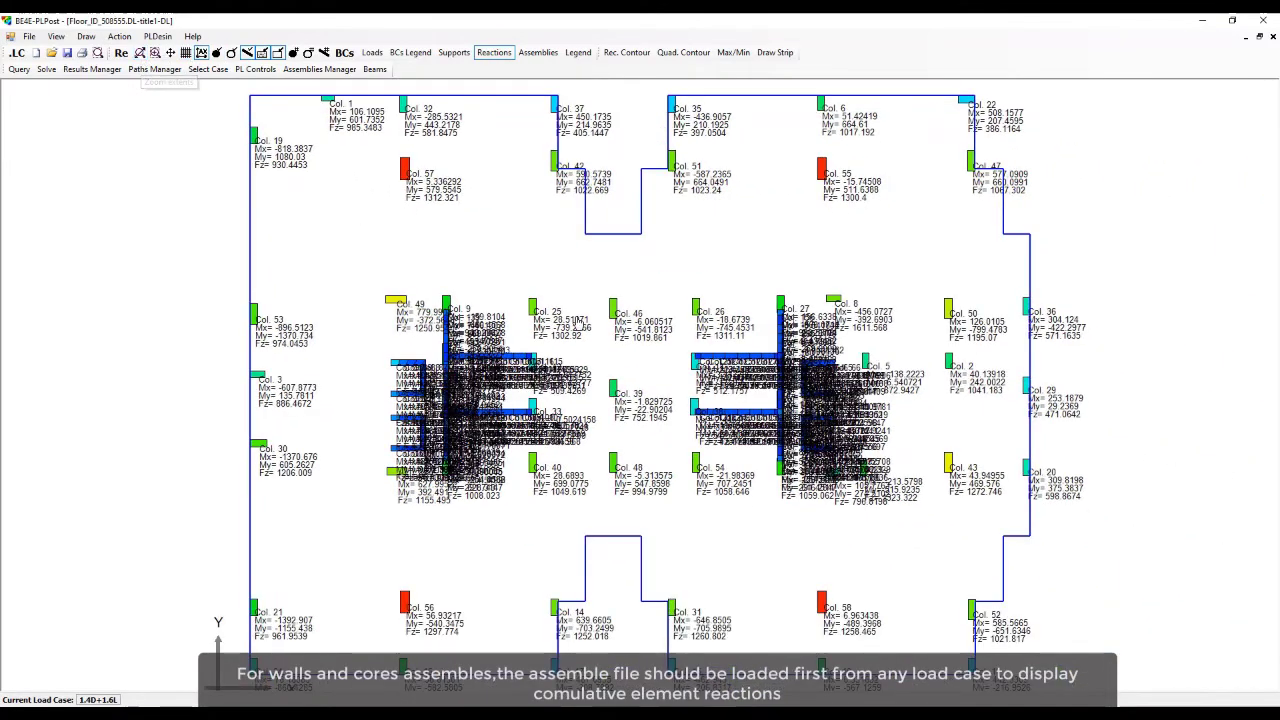
Load Floor_ID_508555.DL.asm from the DL folder in the Assemblies Manager and confirm.
click(316, 69)
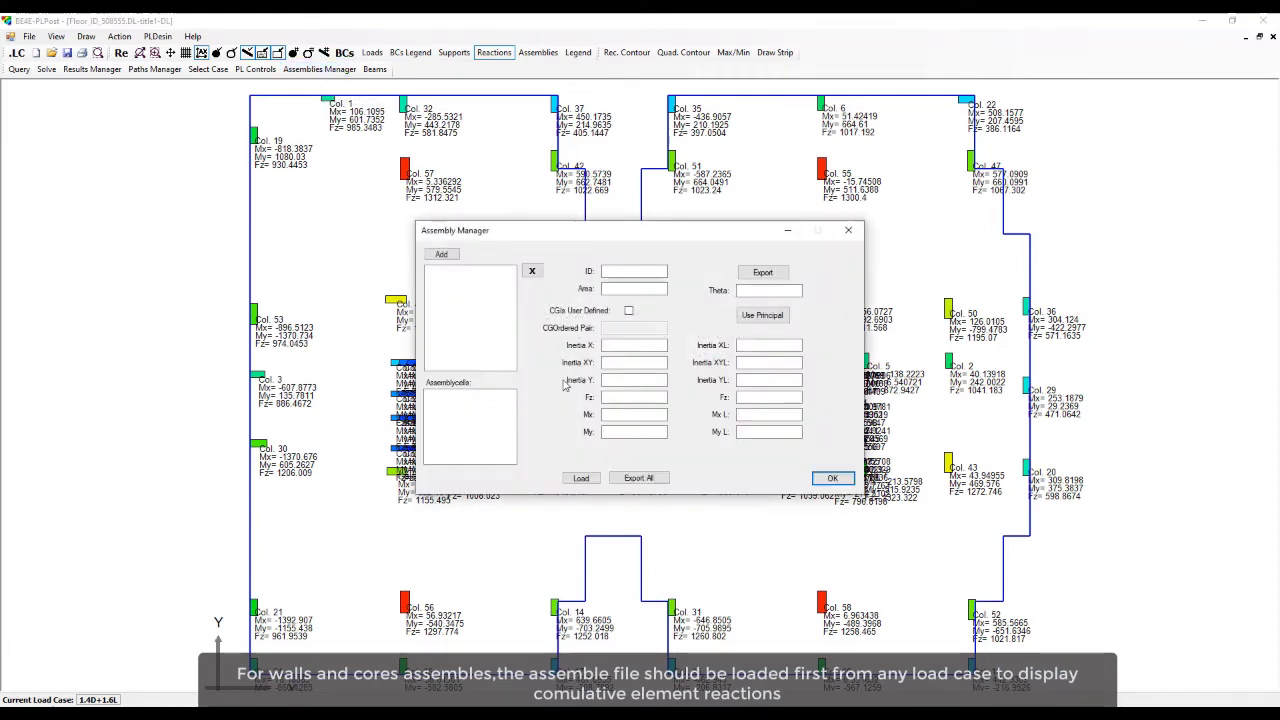
click(581, 478)
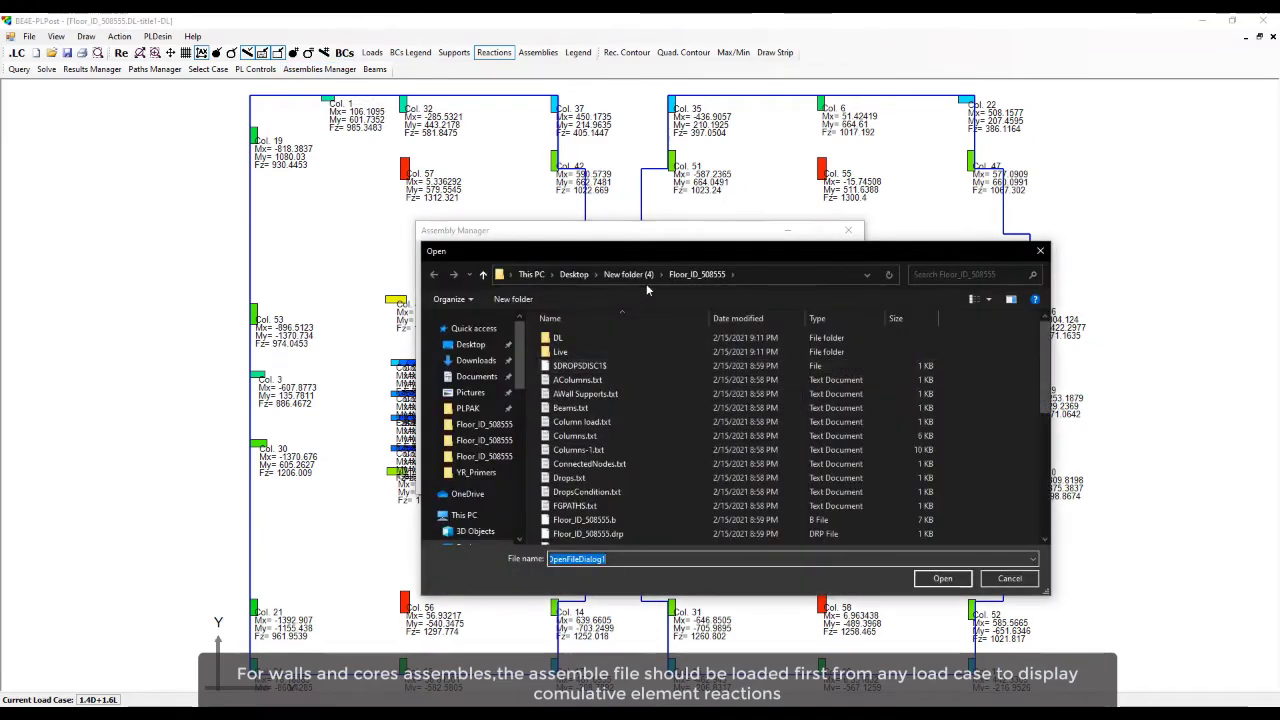
double_click(606, 337)
click(647, 352)
double_click(647, 352)
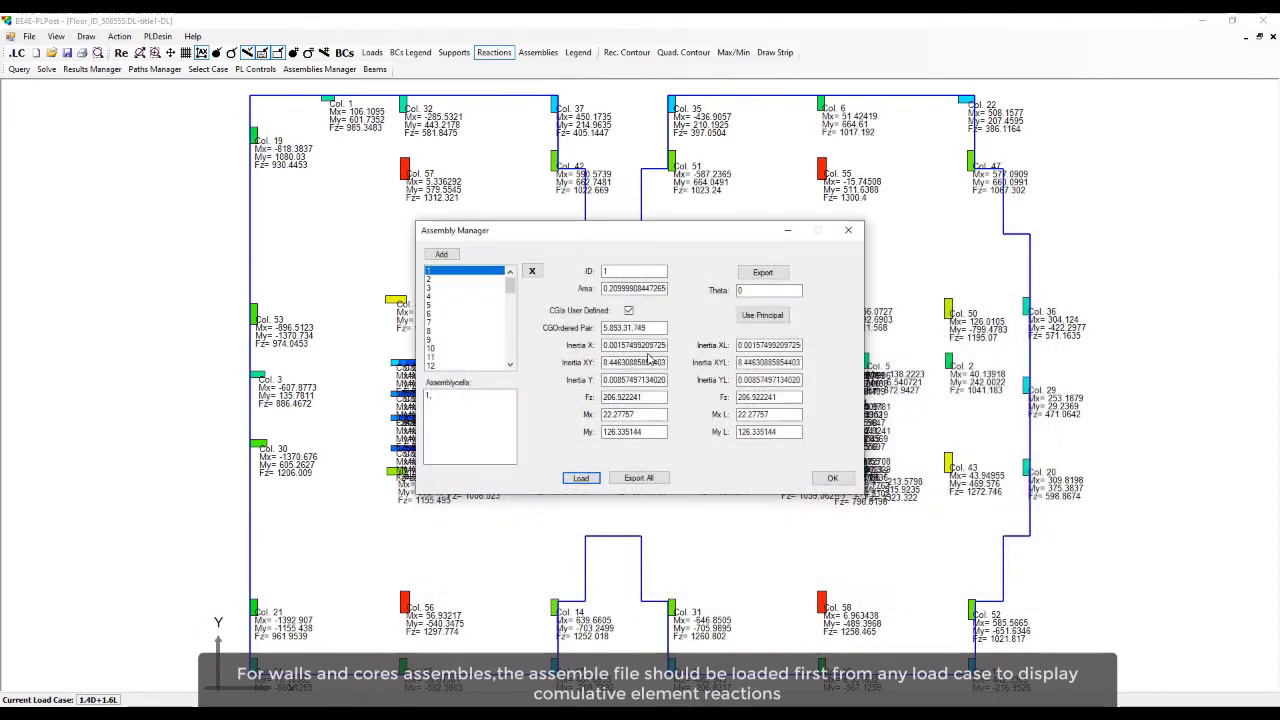
click(832, 479)
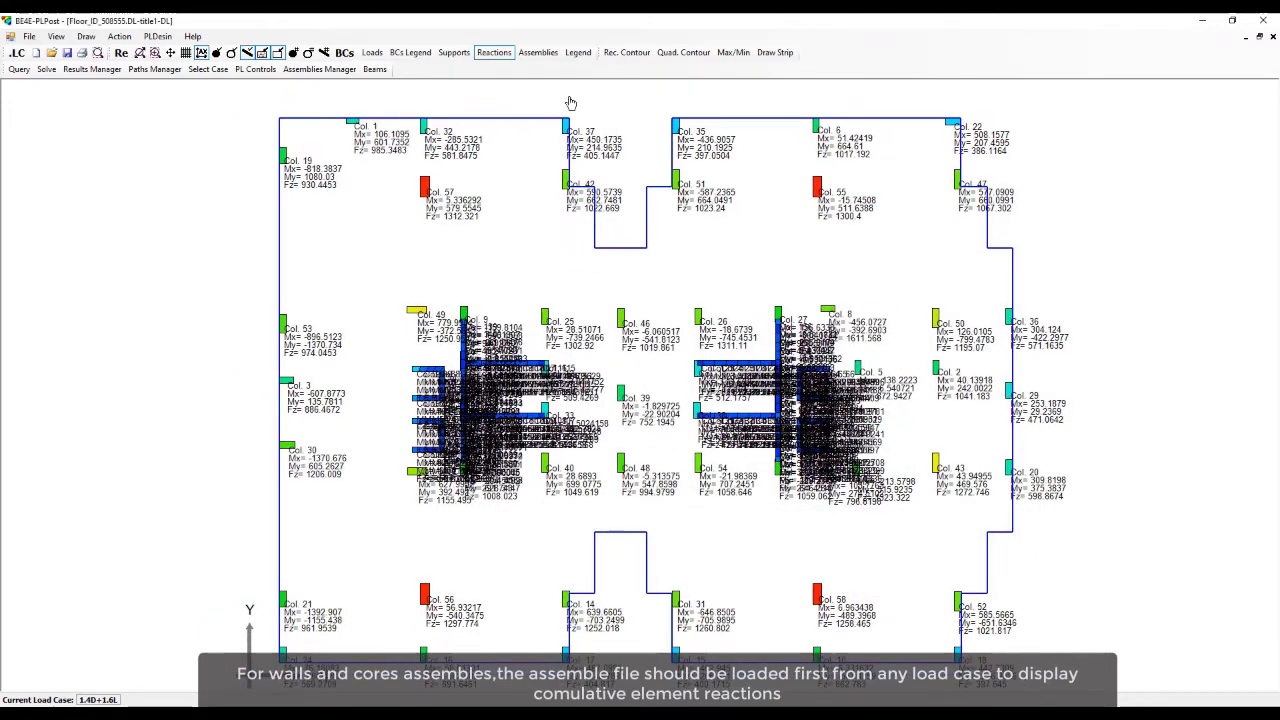
Label the cumulative wall and core assembly reactions and inspect them across the floor.
click(538, 52)
scroll(725, 399, up, 2)
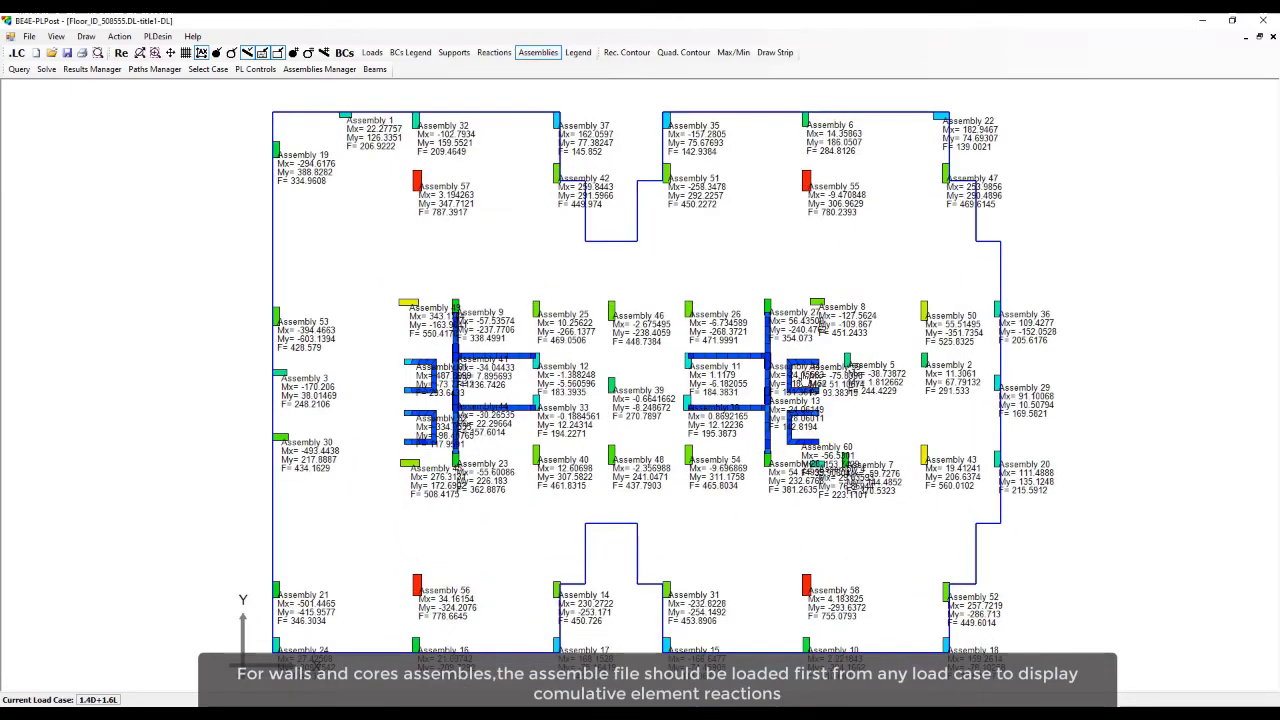
scroll(725, 399, down, 2)
scroll(792, 395, up, 3)
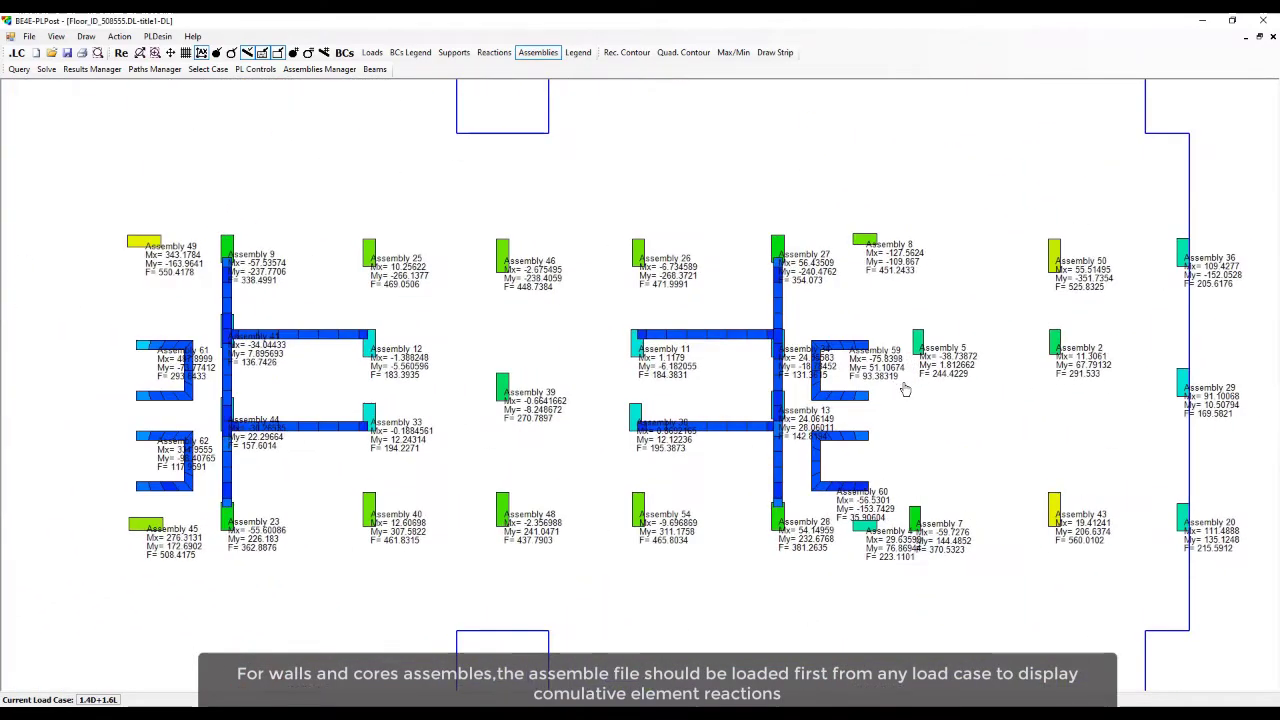
scroll(904, 390, down, 3)
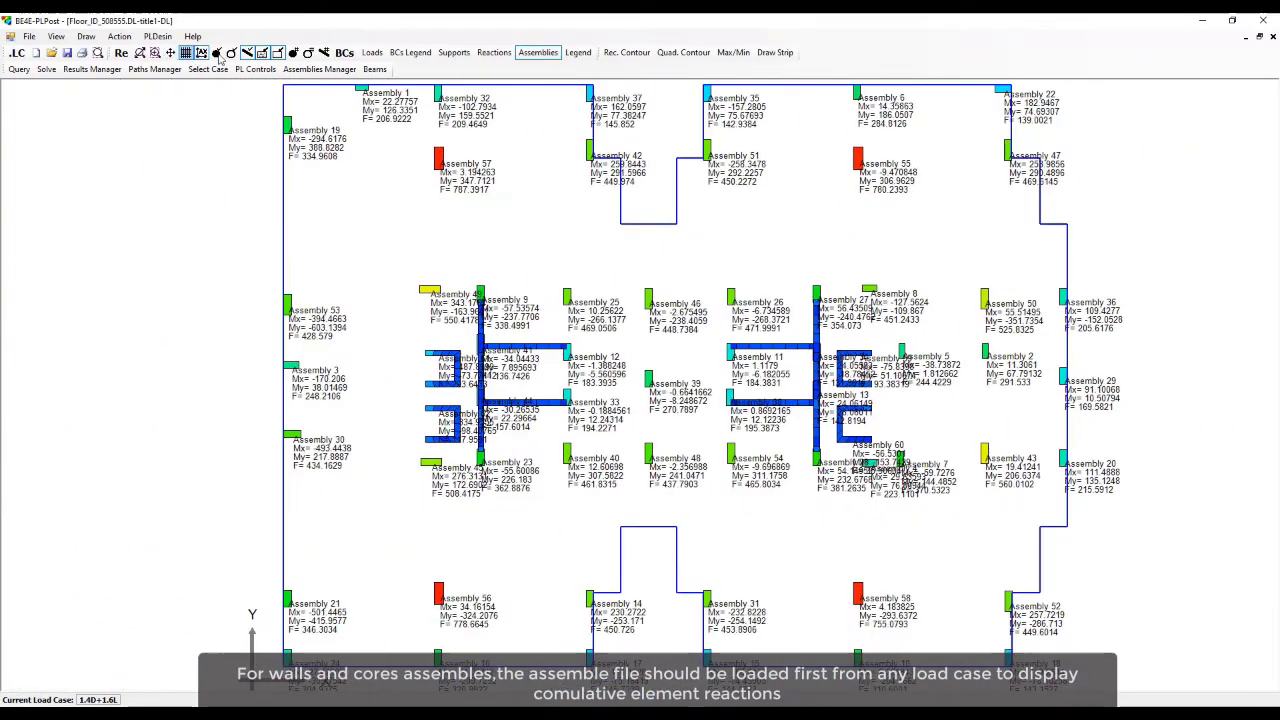
click(153, 53)
Clear the column plot and assembly reaction labels, leaving the plain floor plan.
click(92, 69)
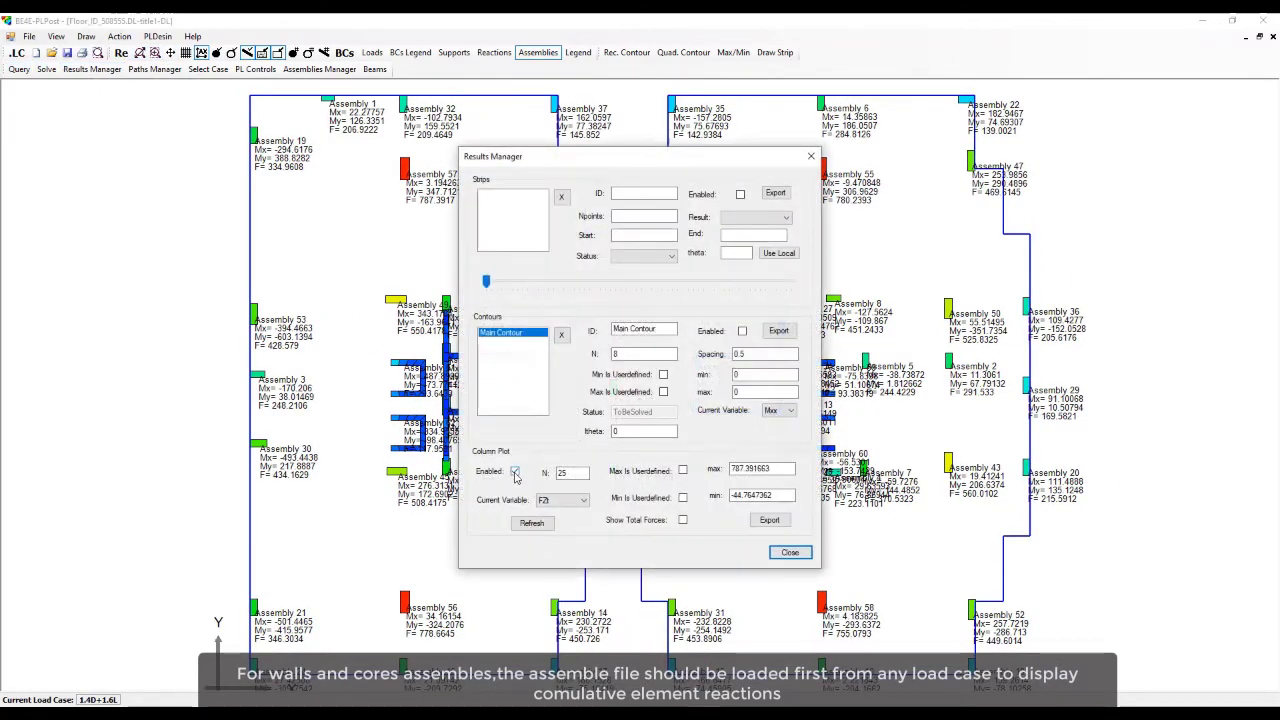
click(790, 552)
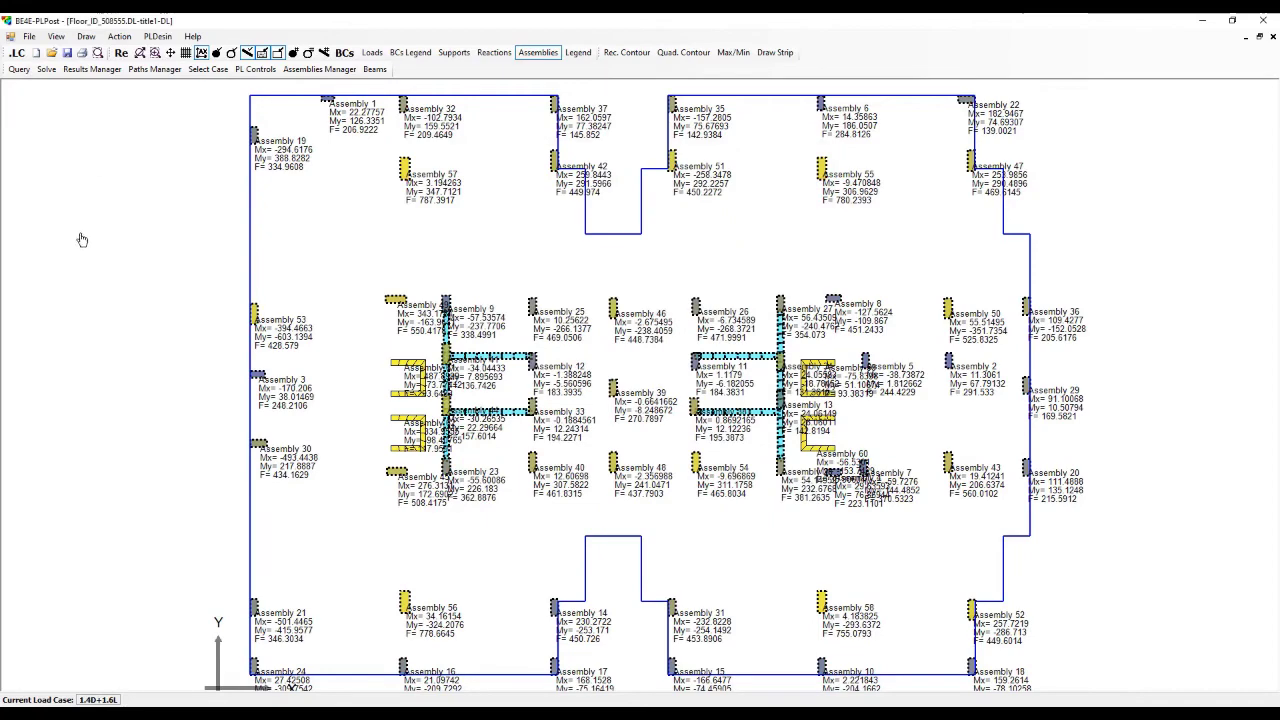
click(538, 52)
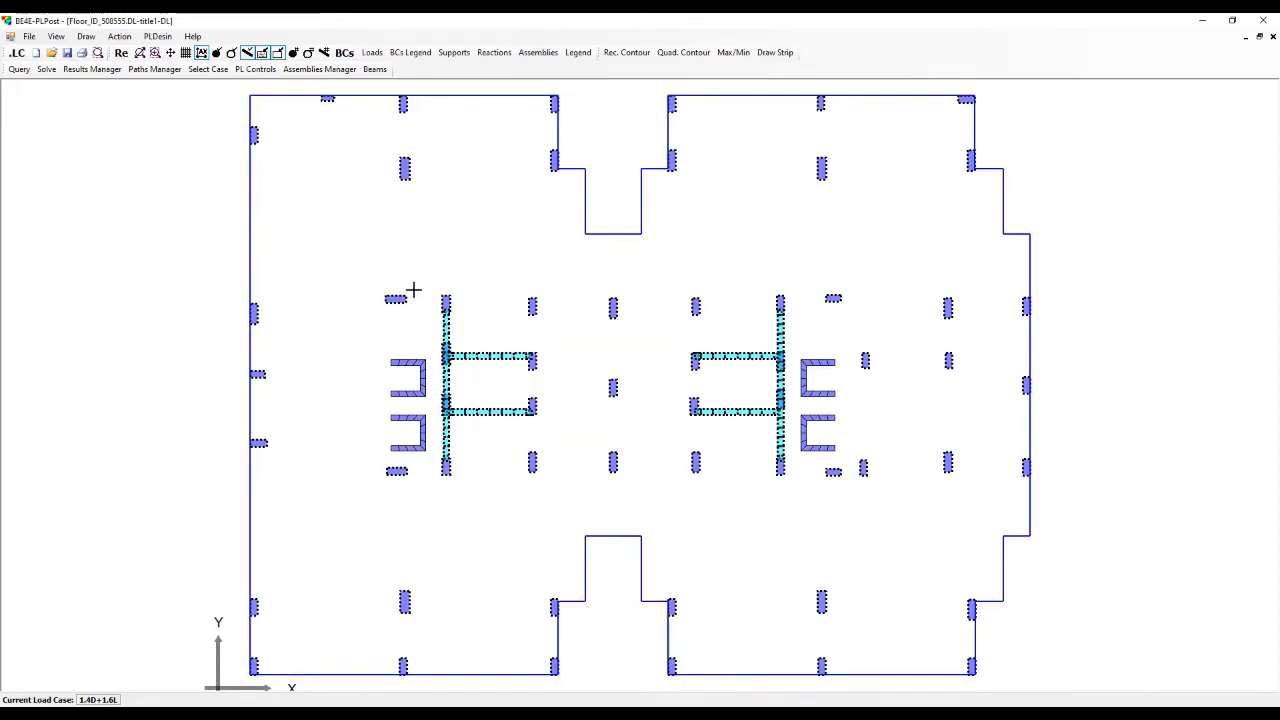
click(86, 36)
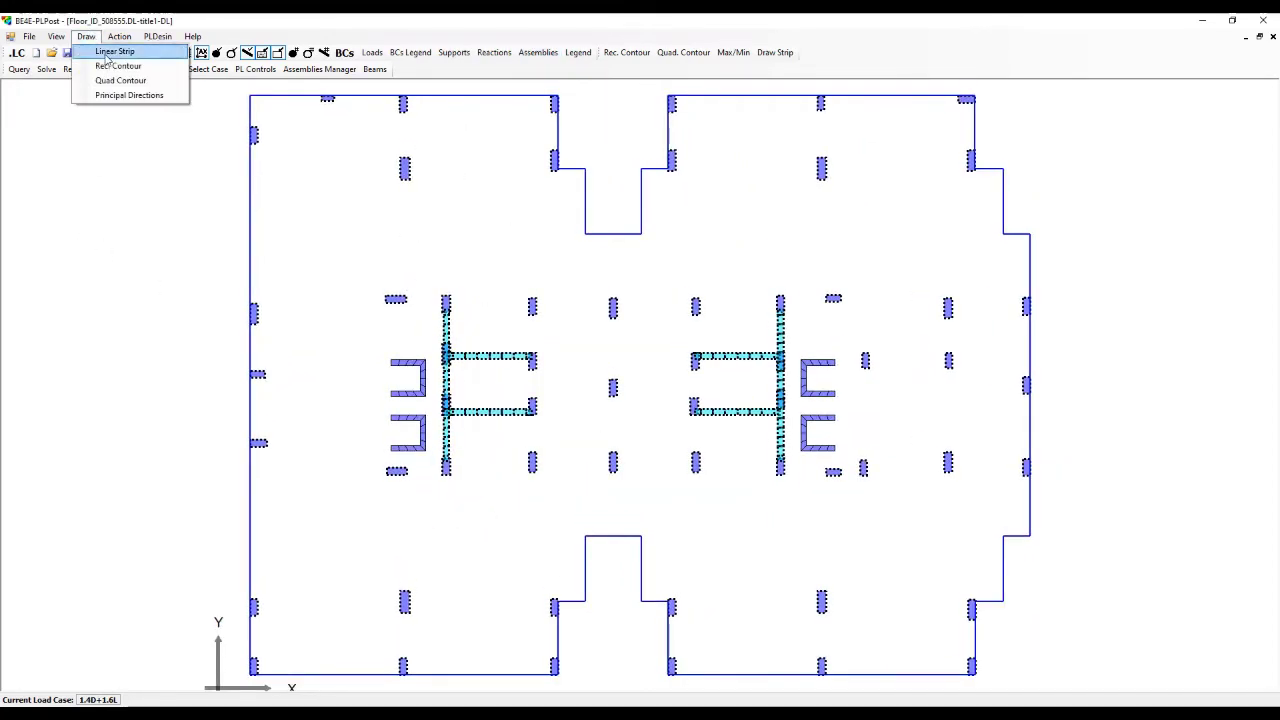
Draw a horizontal strip to the slab's right edge and a vertical strip spanning the slab, then open the results manager.
click(112, 52)
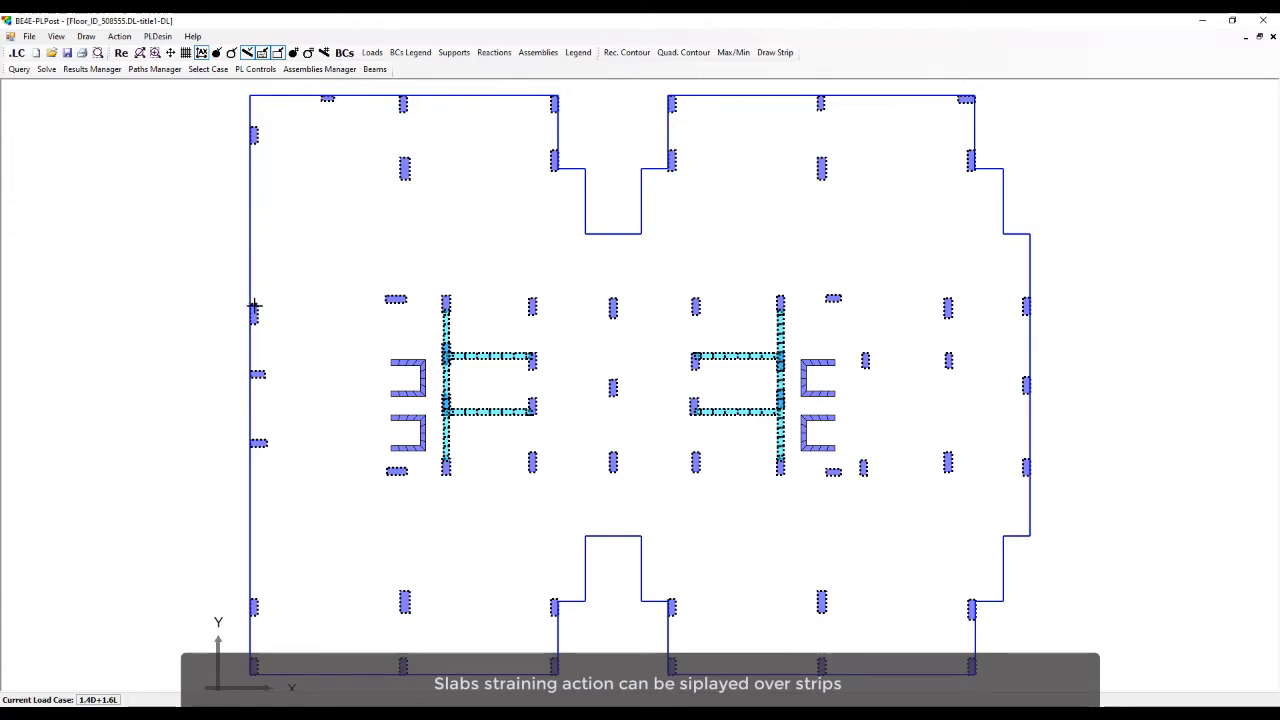
click(1026, 308)
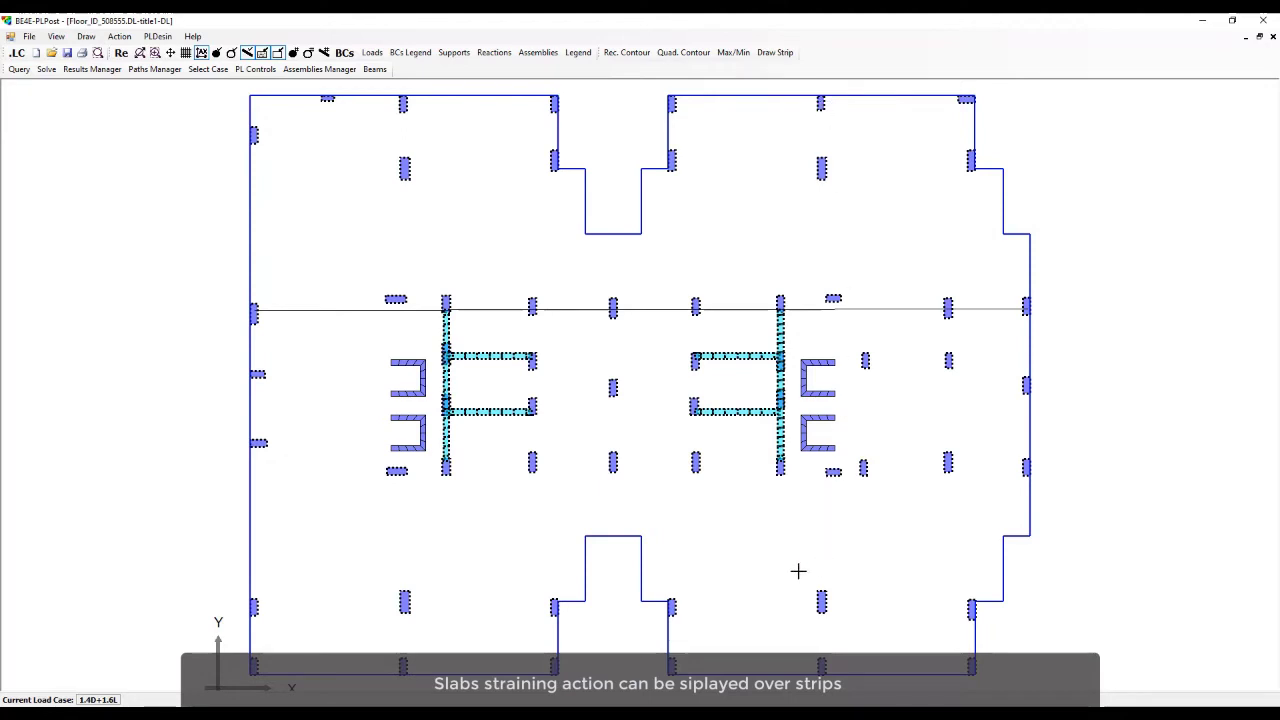
click(86, 36)
click(100, 46)
click(820, 665)
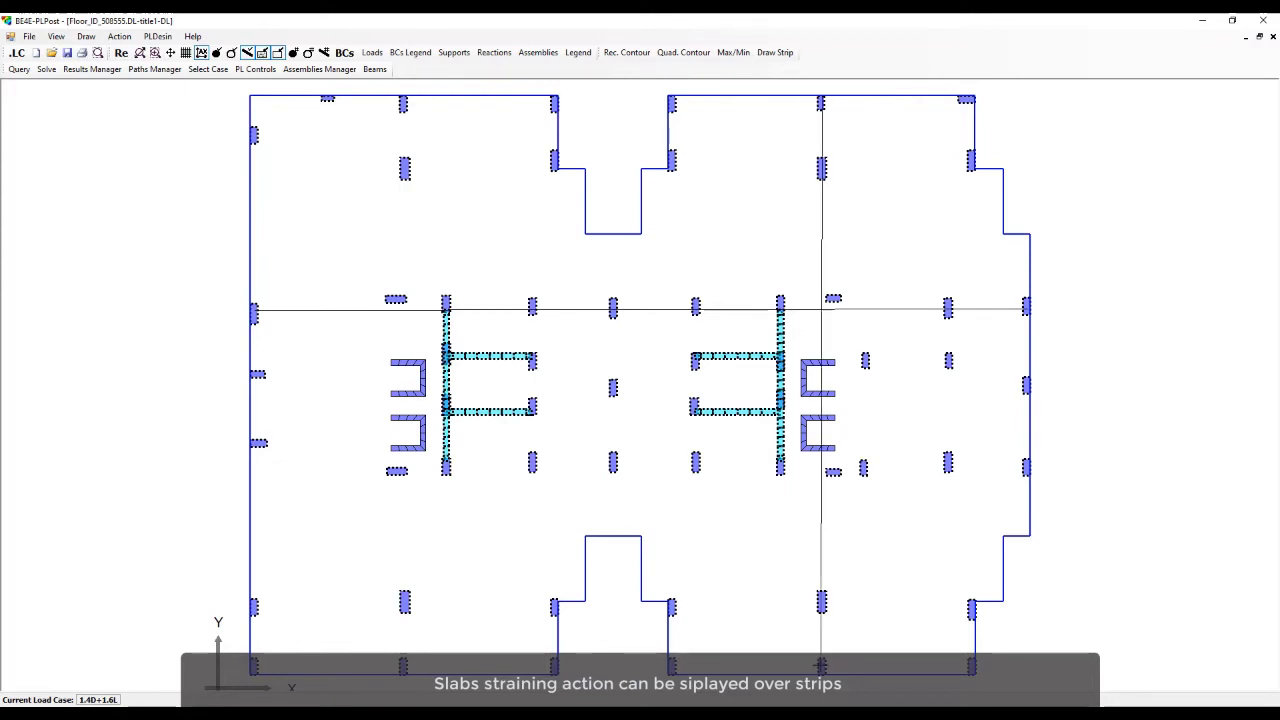
click(93, 70)
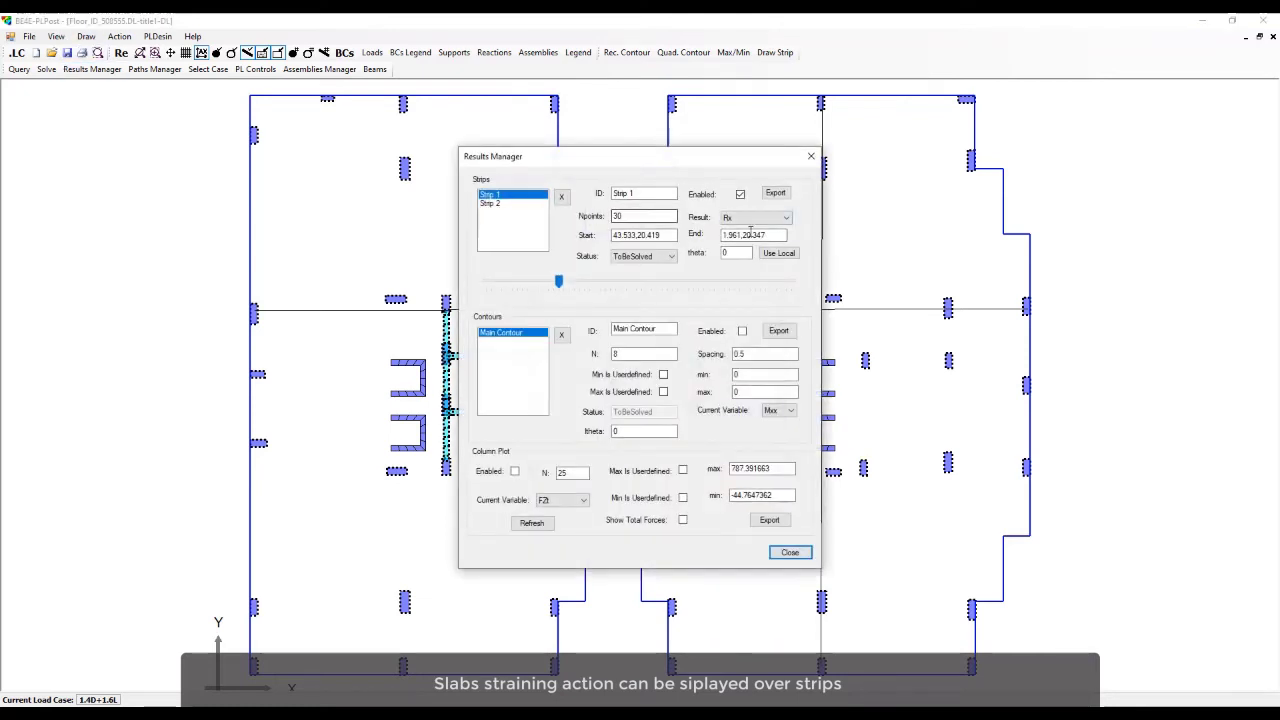
Give Strip 1 60 points plotting Mxx, set Strip 2 to plot Myy, and close the manager.
double_click(638, 214)
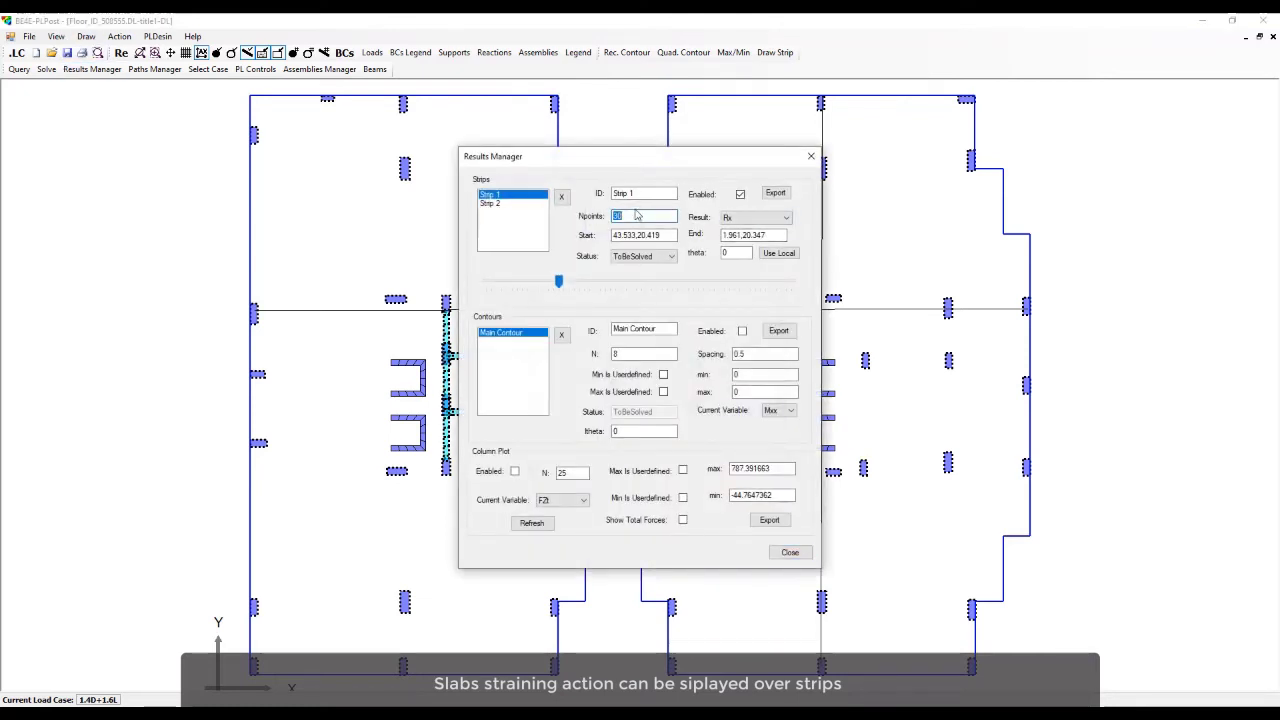
click(766, 219)
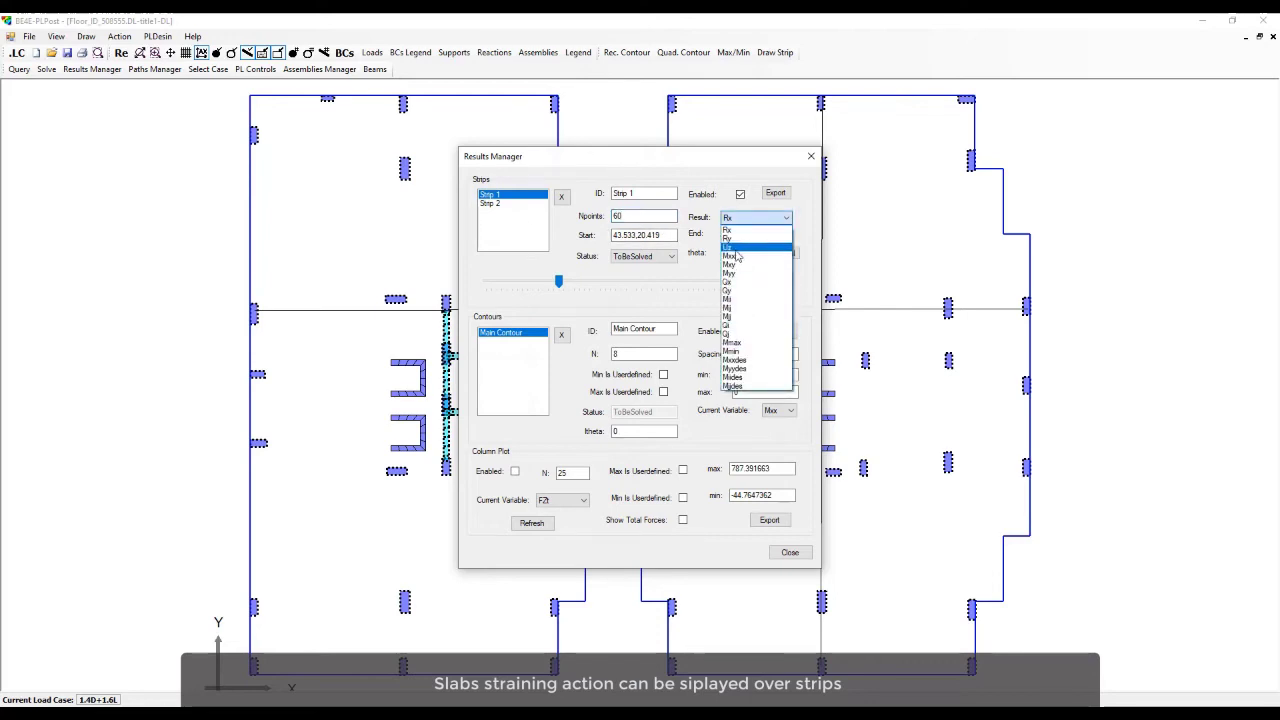
click(735, 258)
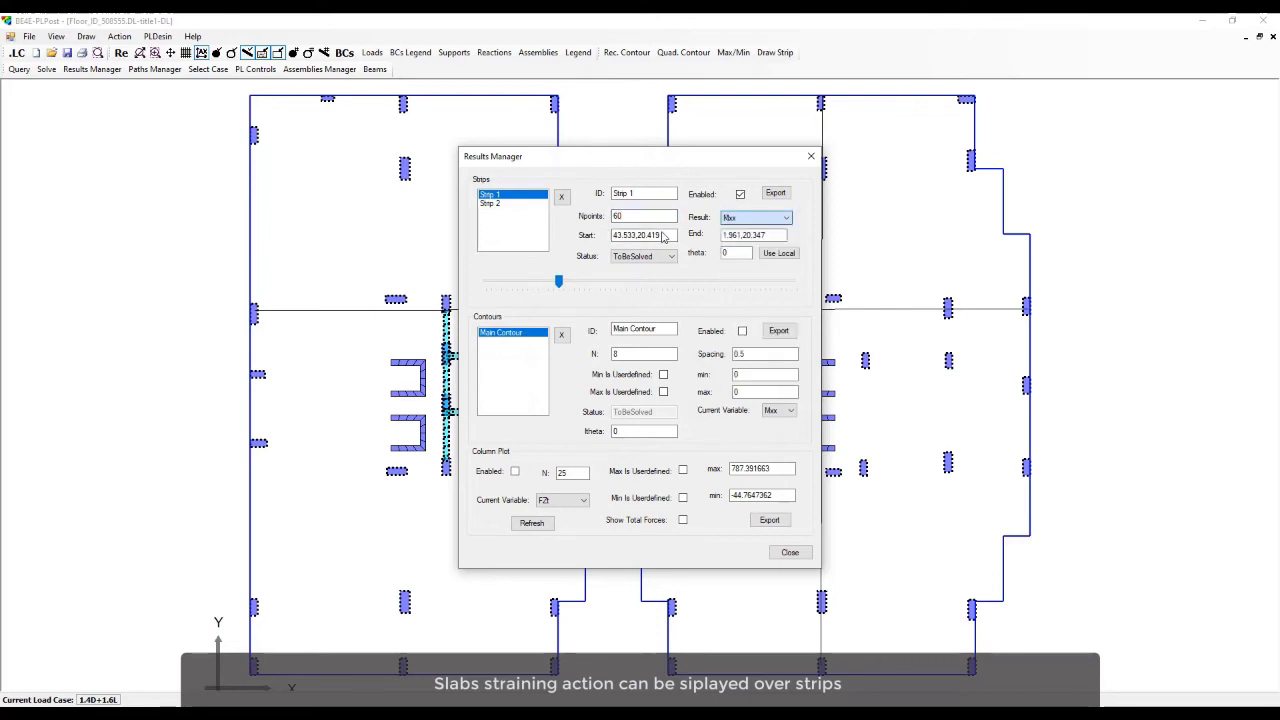
click(491, 204)
click(769, 216)
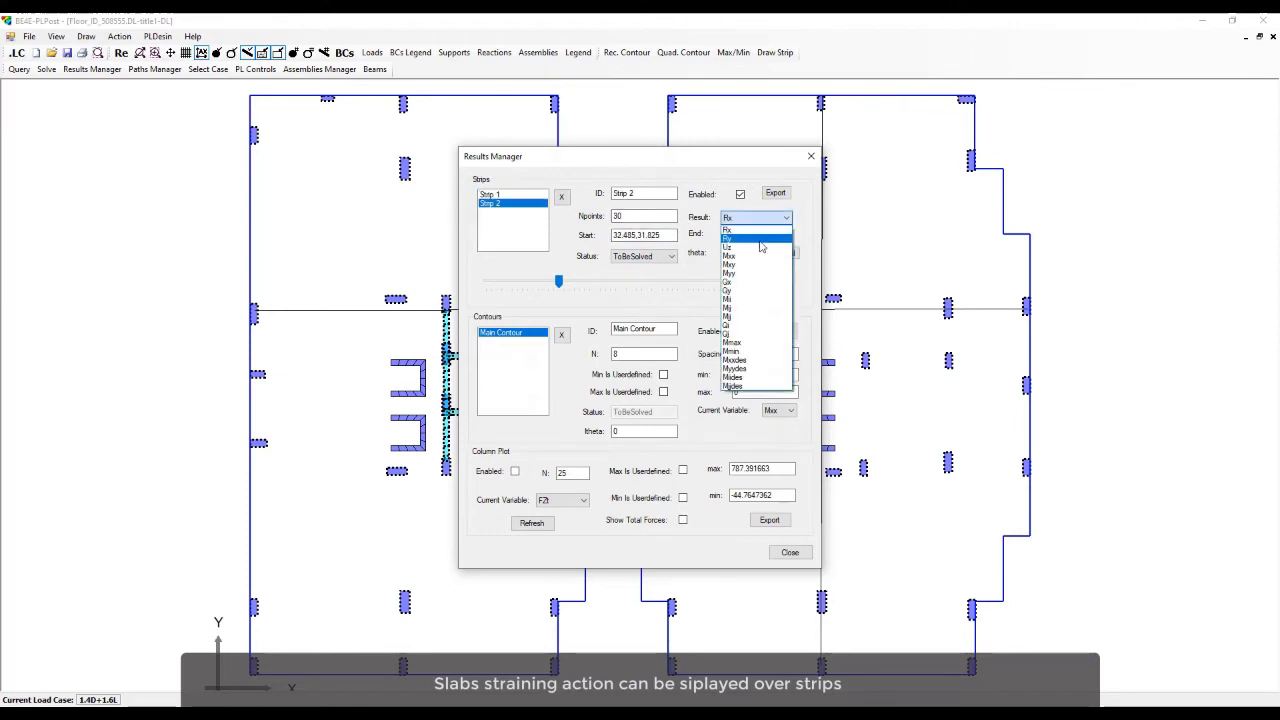
click(729, 273)
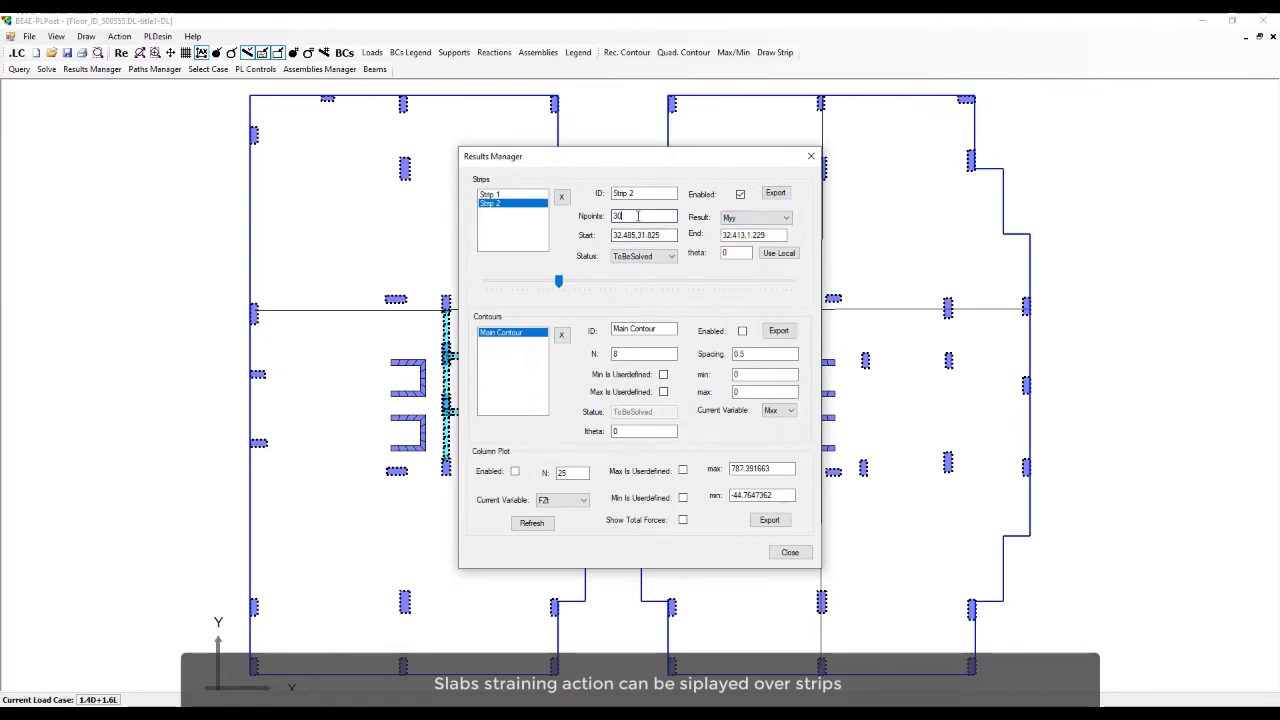
click(789, 553)
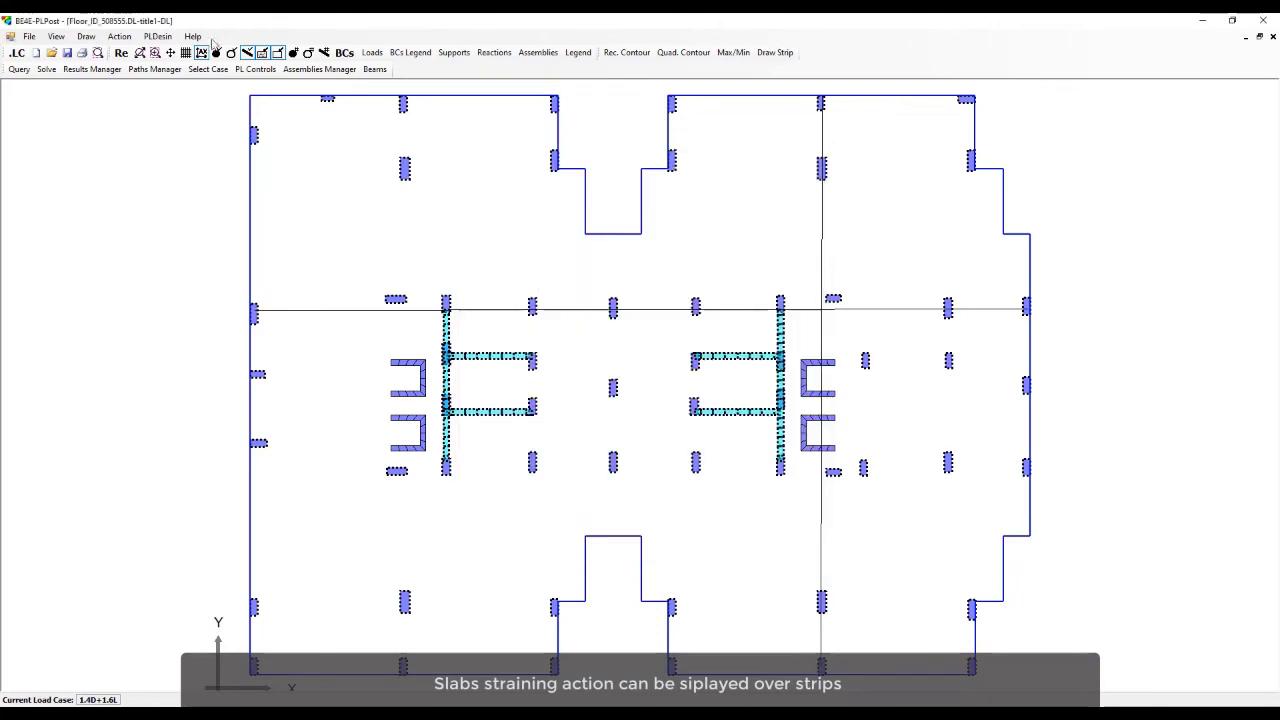
Draw a rectangular contour region over the upper-left slab.
click(86, 37)
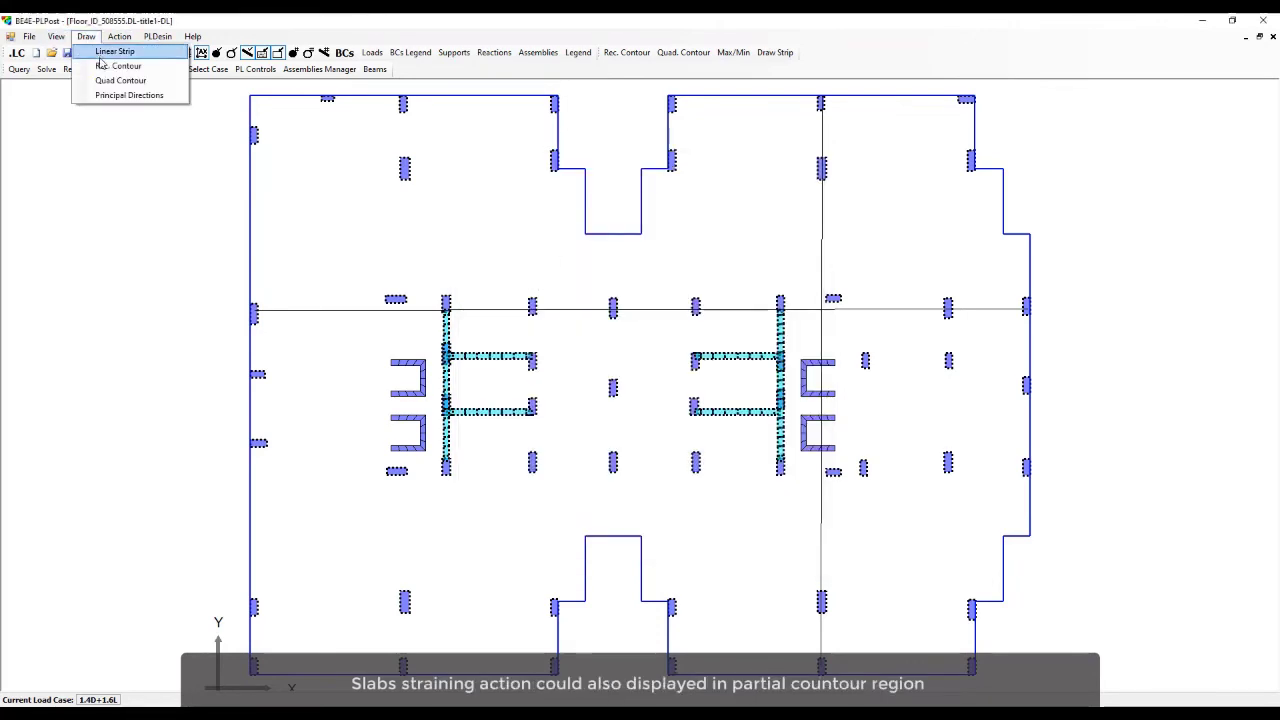
click(104, 66)
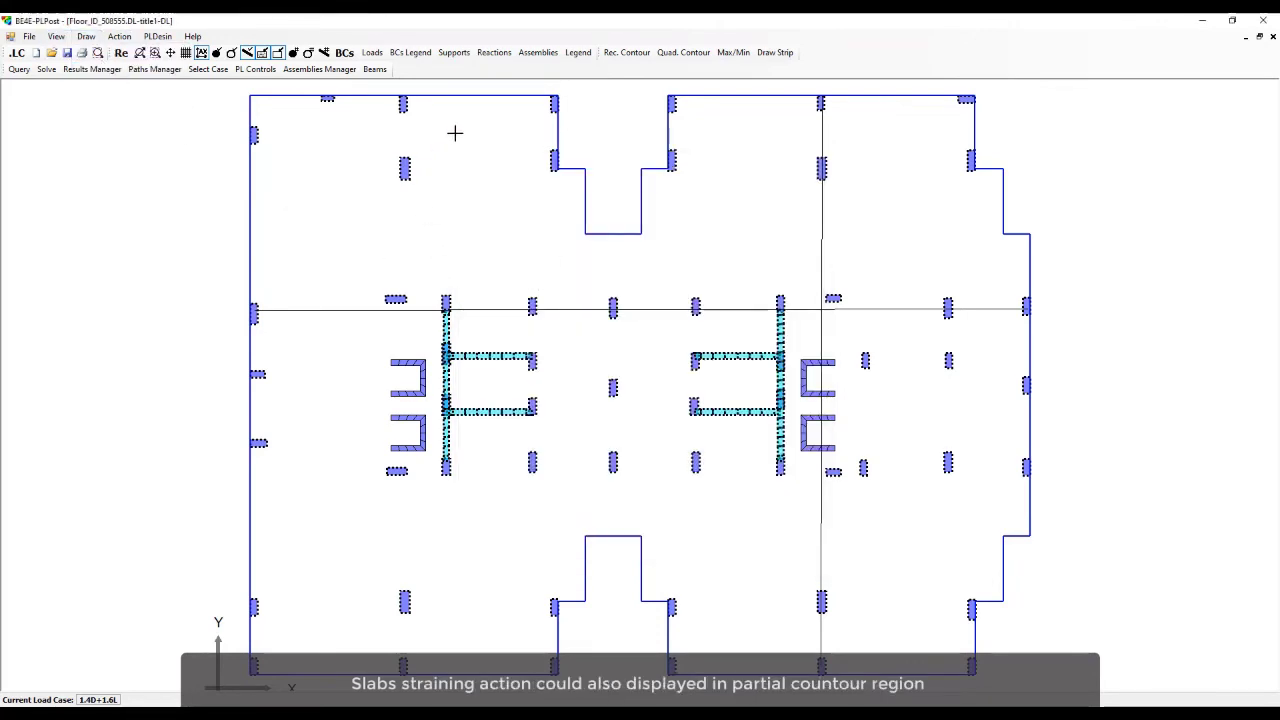
drag(288, 310, 455, 133)
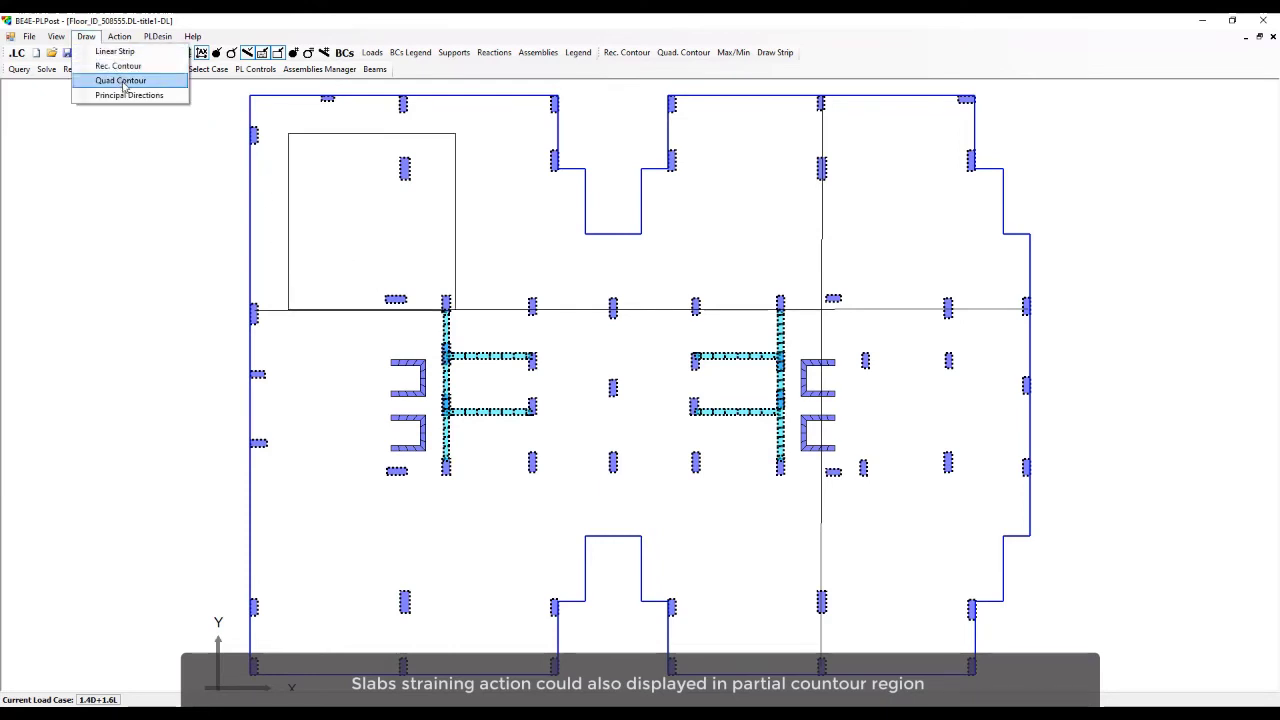
Add a quadrilateral contour region in the upper-right slab.
click(115, 80)
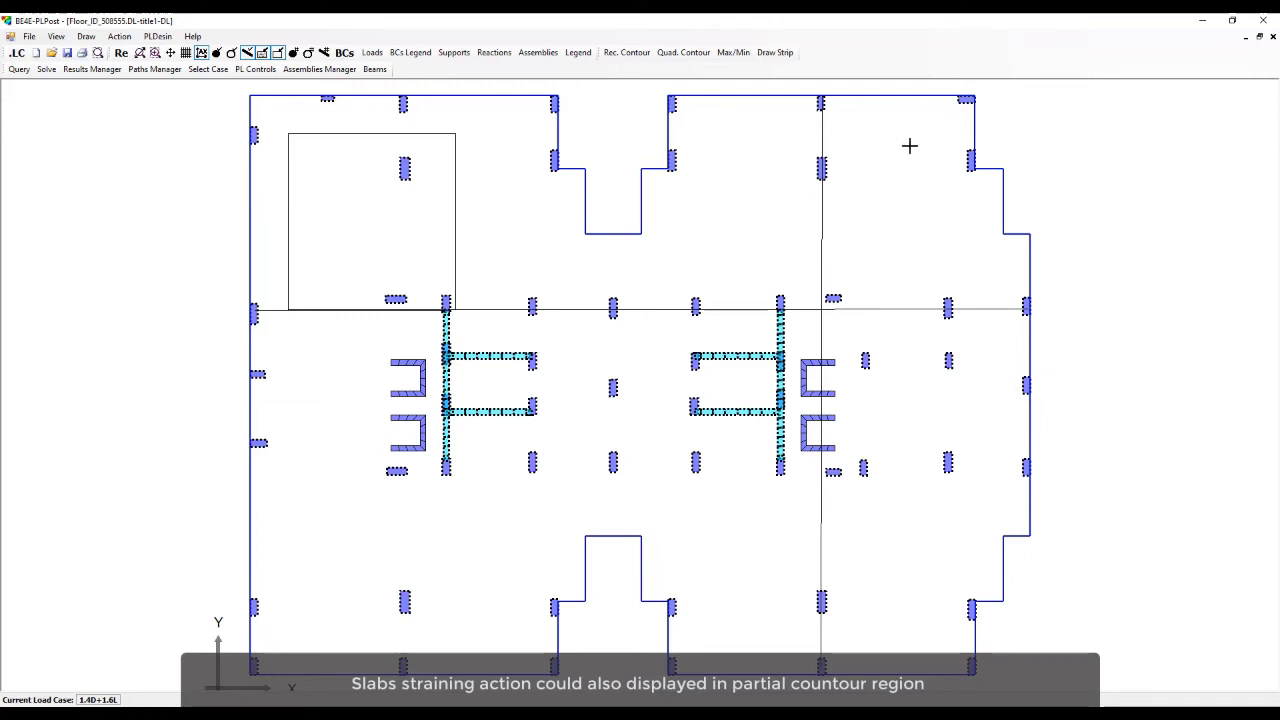
click(882, 254)
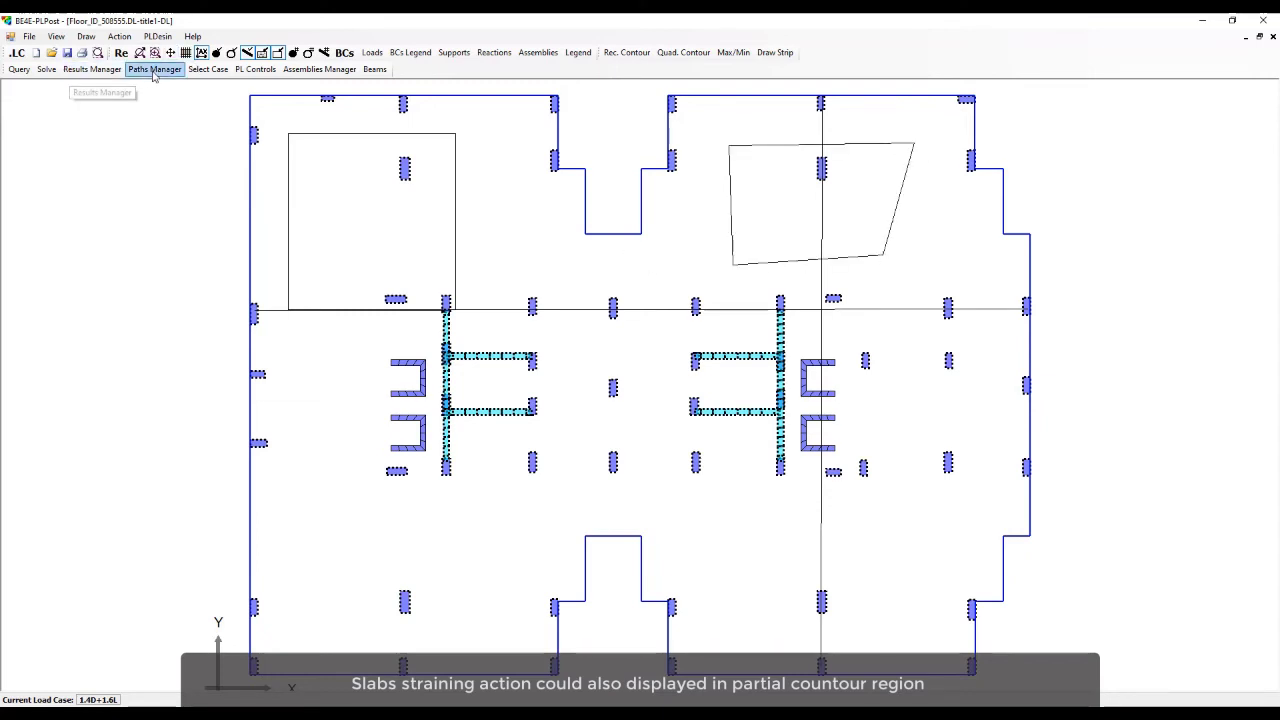
click(92, 69)
Set the Quad3 contour region's current variable to Myy, close the manager, and run Solve.
click(510, 334)
click(510, 342)
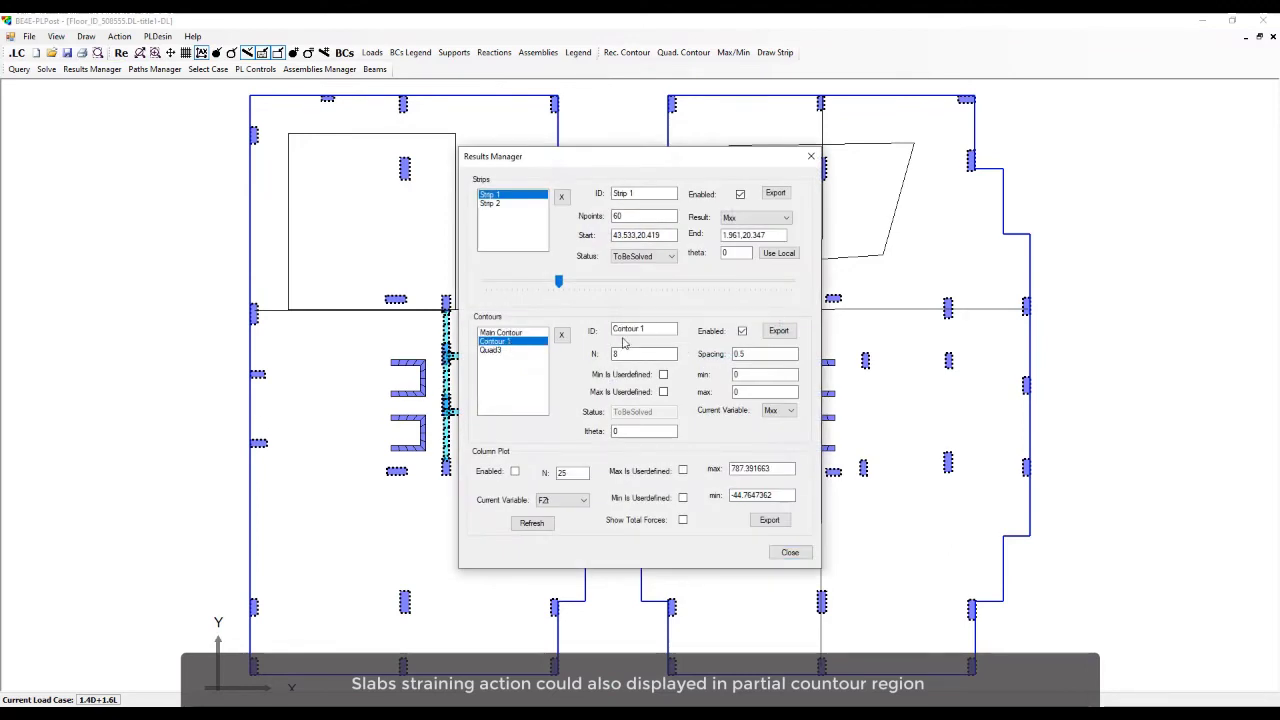
click(506, 351)
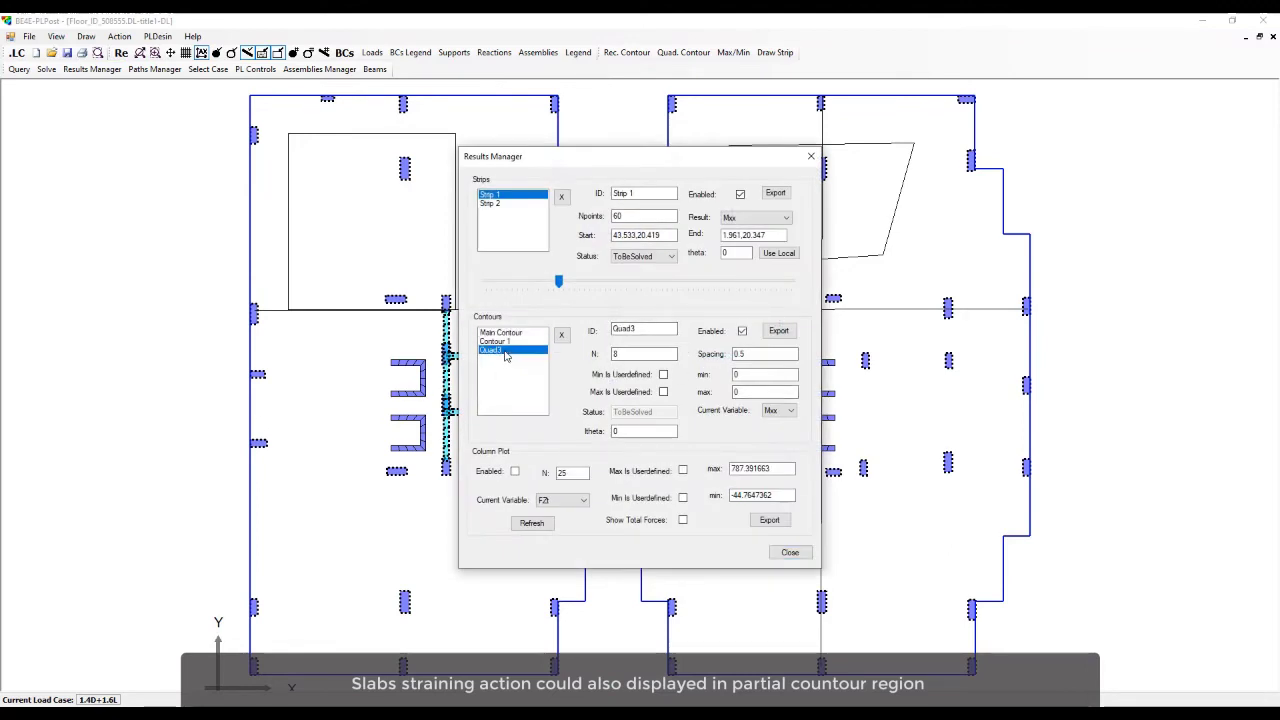
click(785, 411)
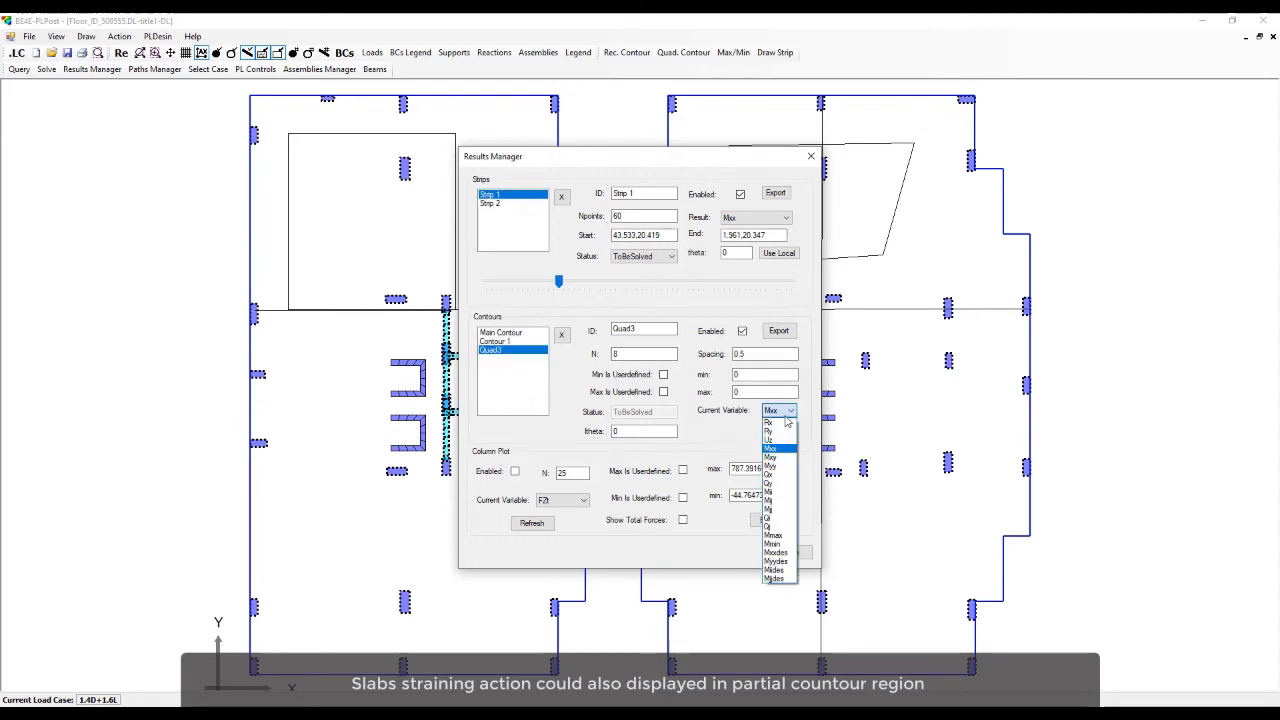
click(781, 466)
click(789, 552)
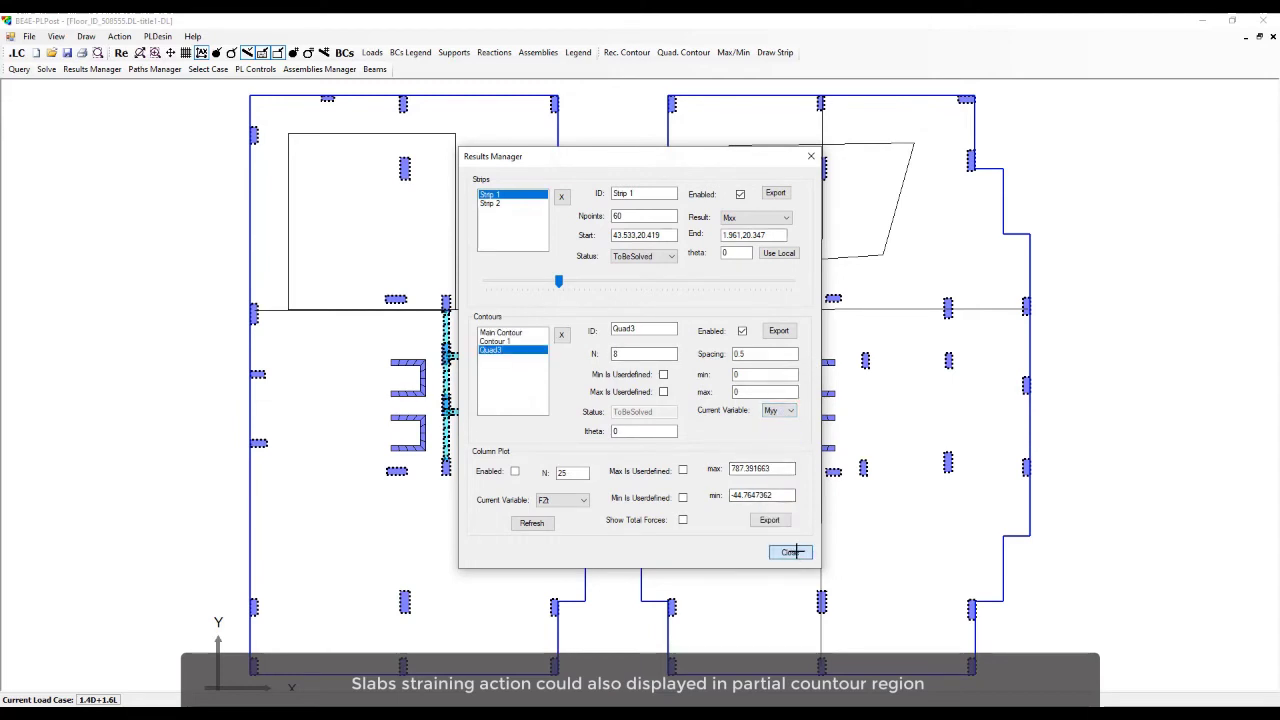
click(56, 72)
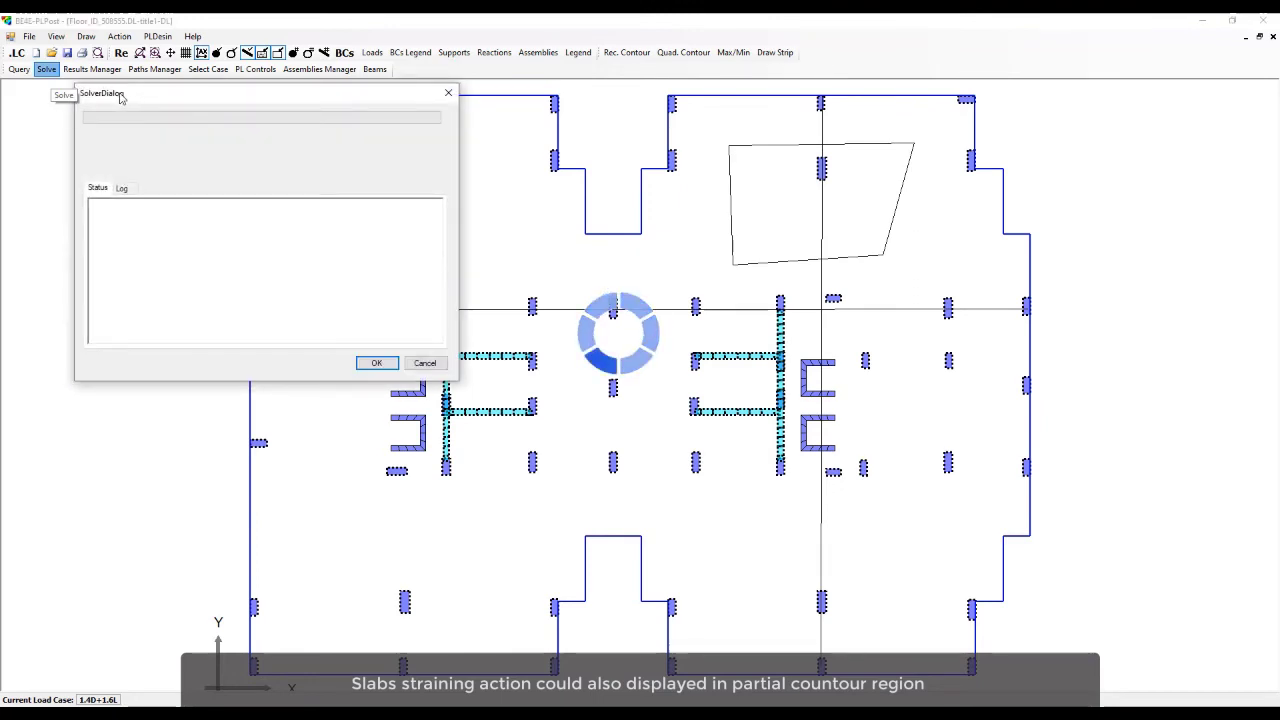
Accept the solver results and inspect the strip diagrams and contour fills across the whole floor plan.
click(368, 361)
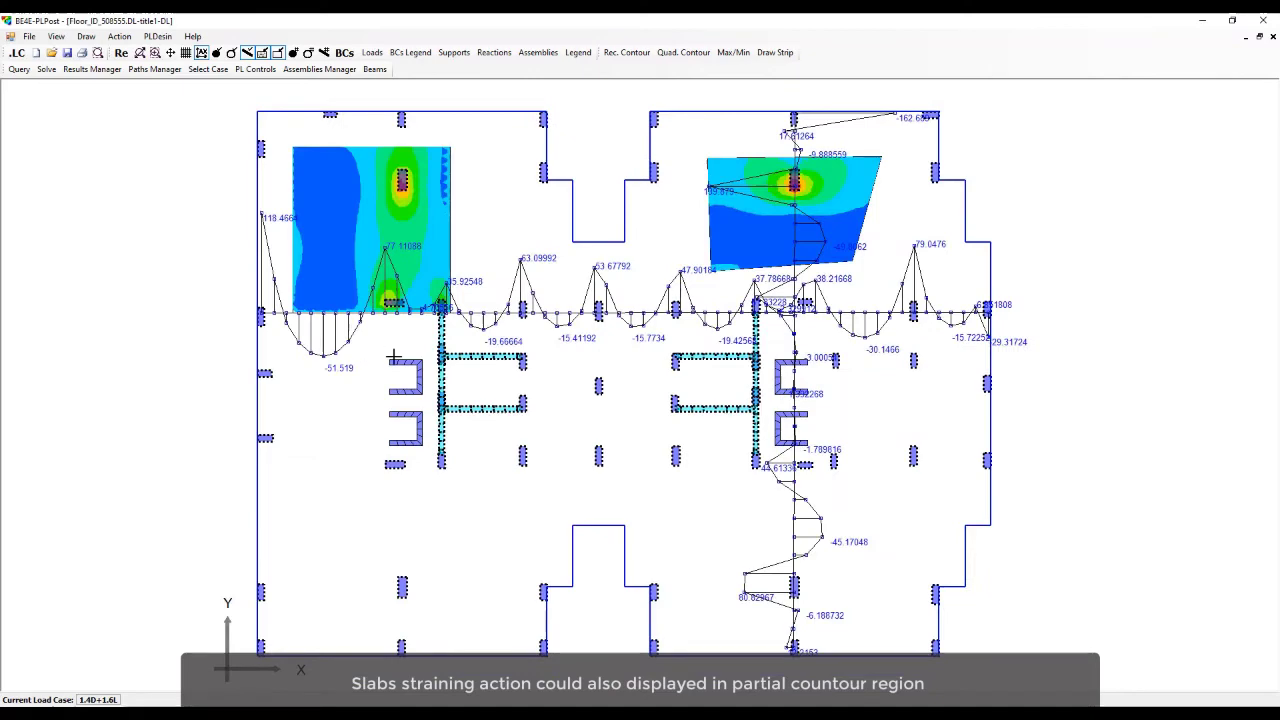
scroll(700, 315, up, 4)
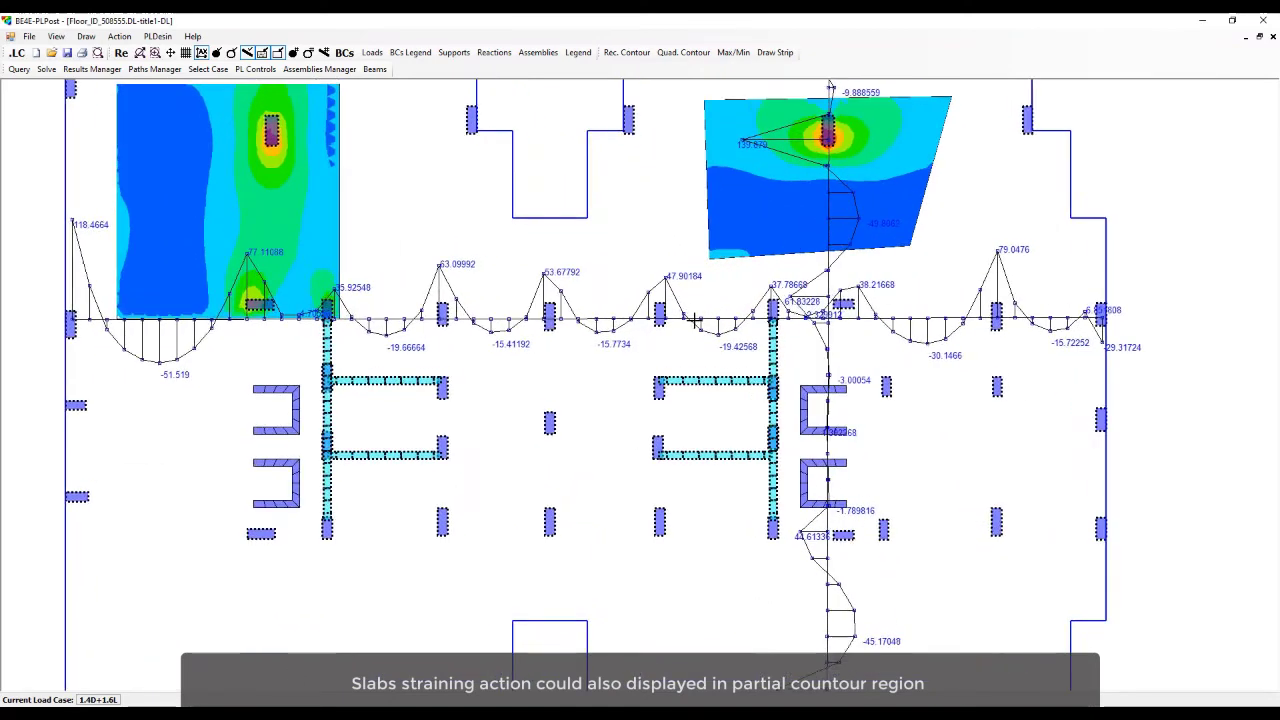
scroll(695, 318, down, 3)
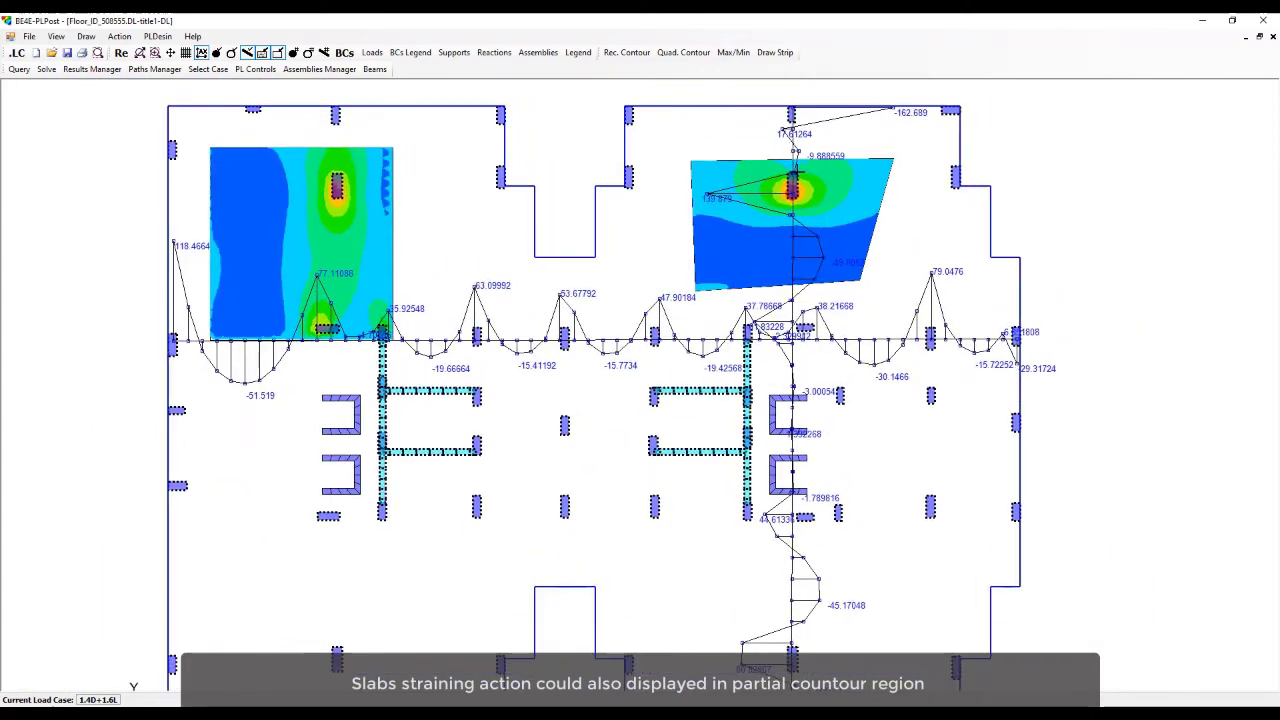
scroll(795, 155, up, 4)
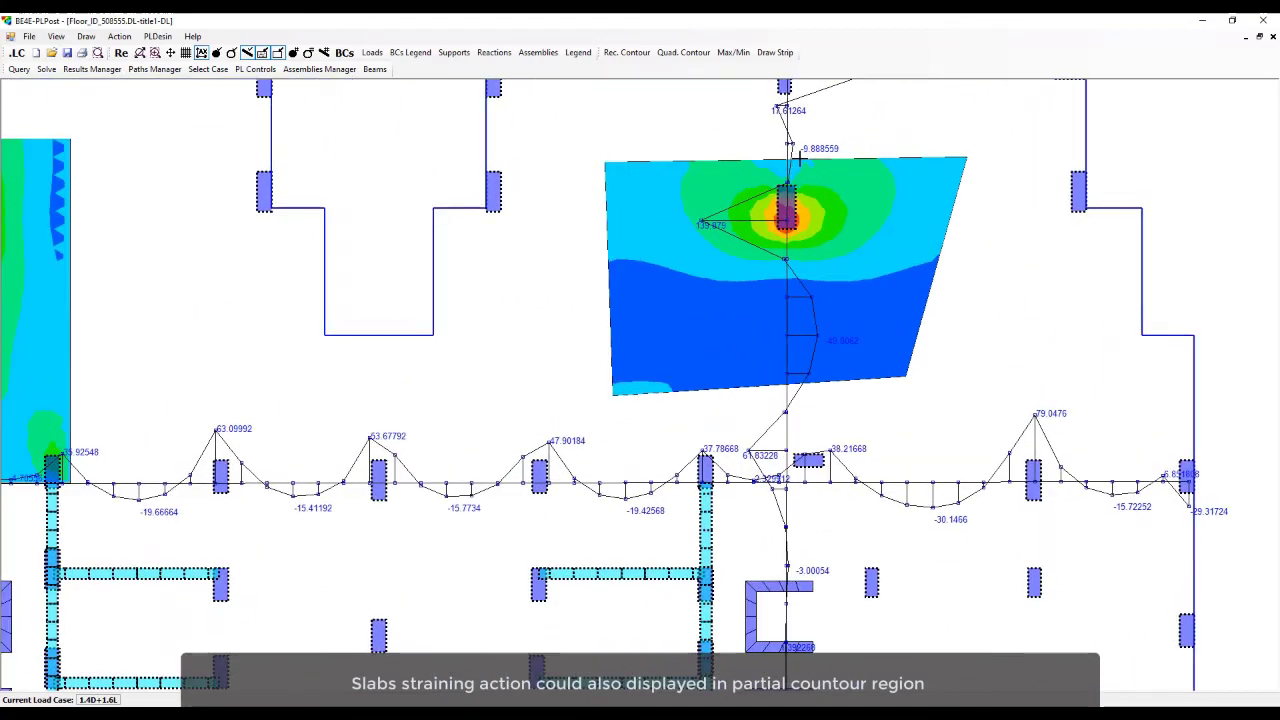
scroll(800, 160, down, 3)
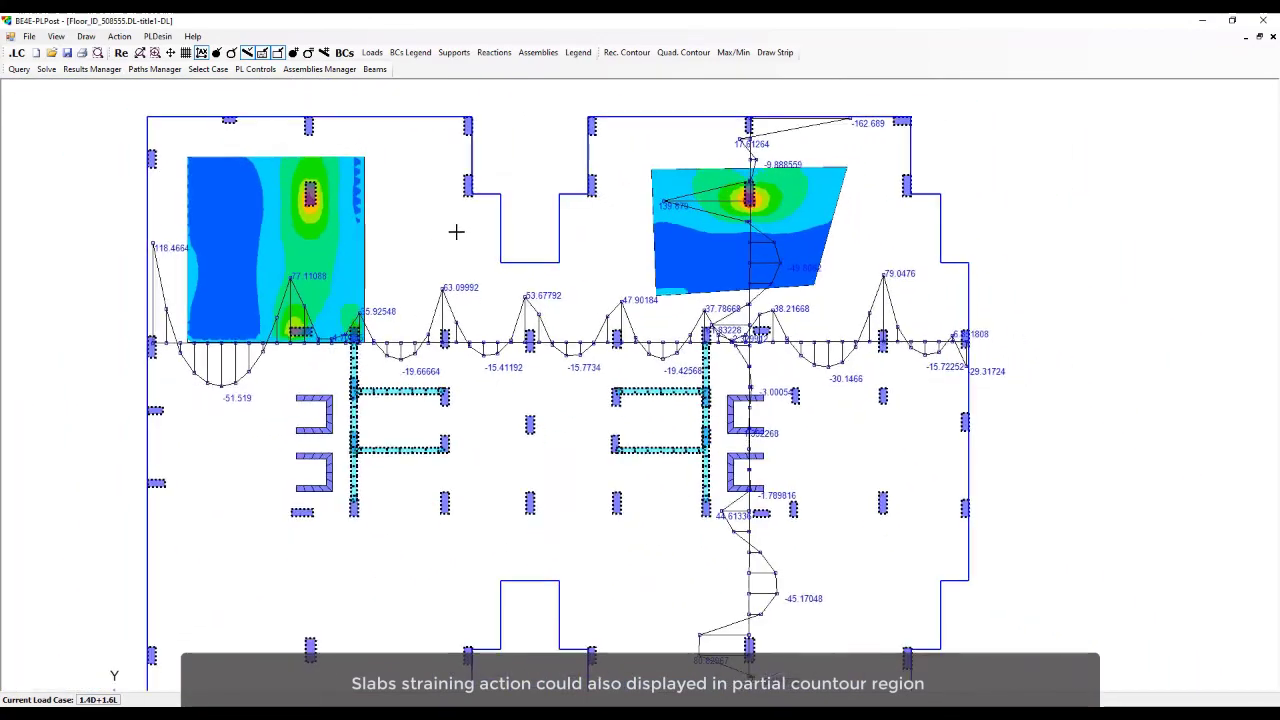
scroll(611, 279, down, 2)
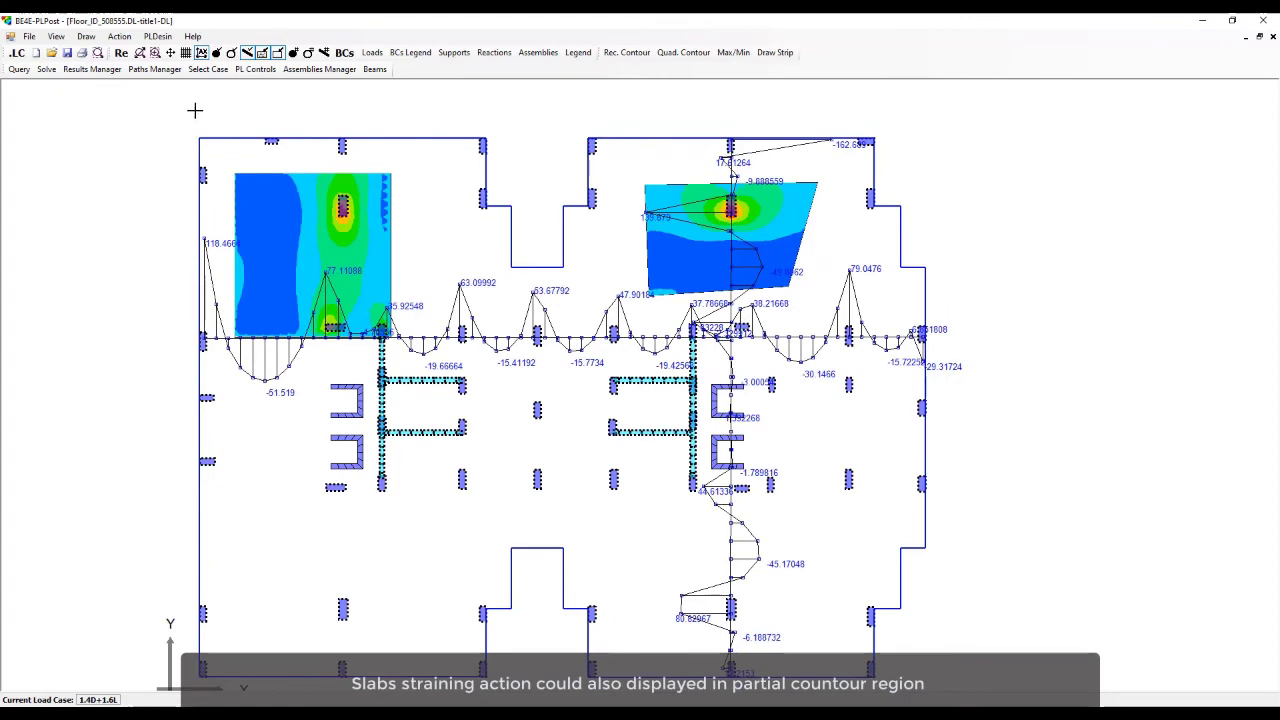
click(140, 54)
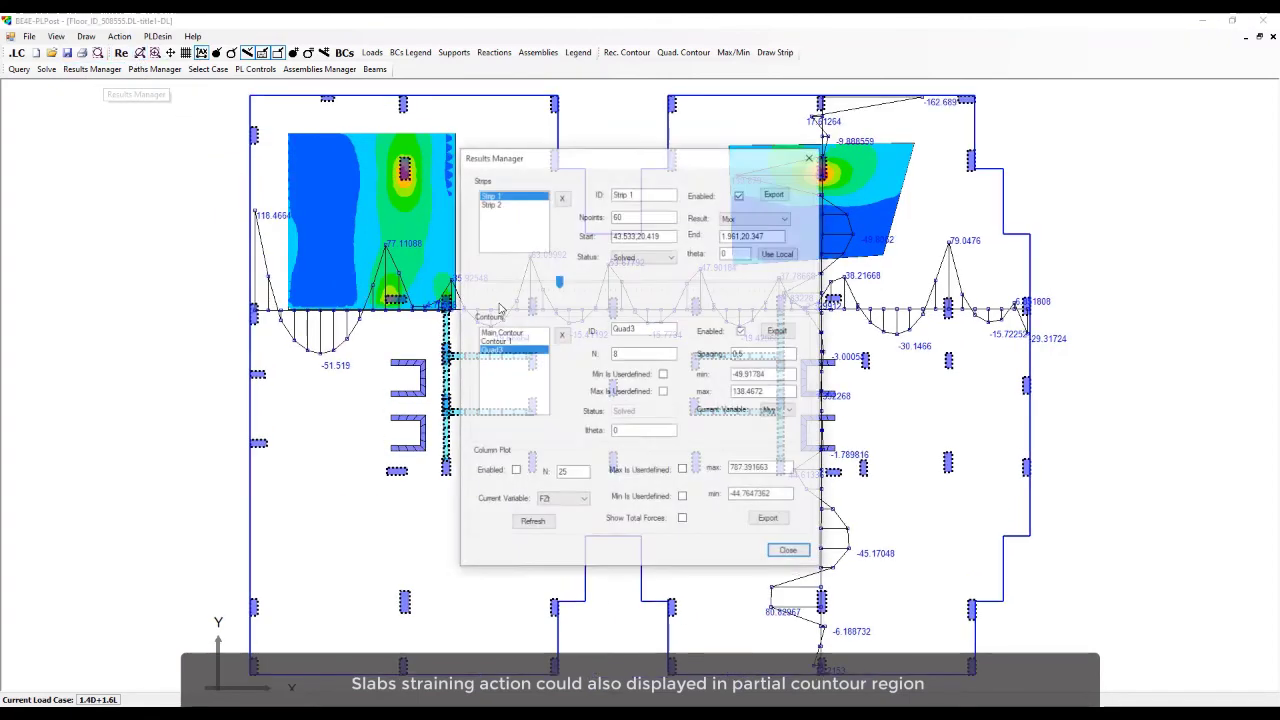
Disable the Quad3 contour region in the results manager.
click(92, 69)
click(520, 349)
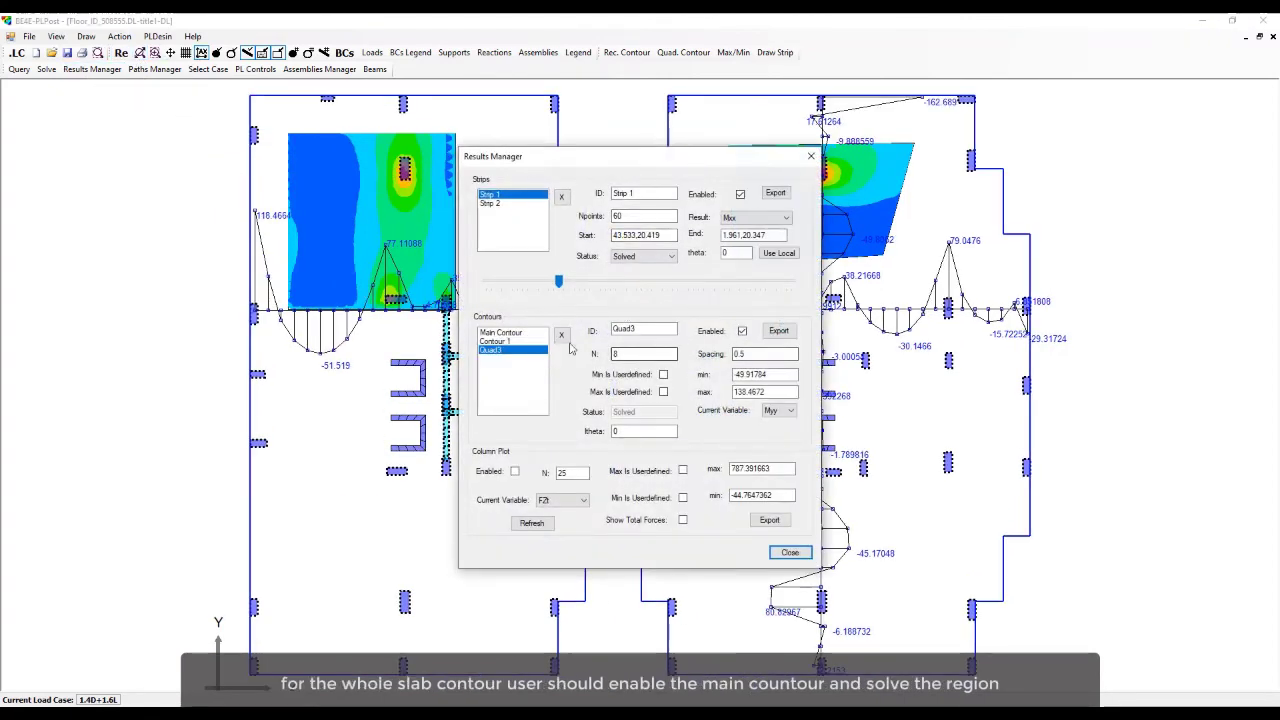
click(742, 331)
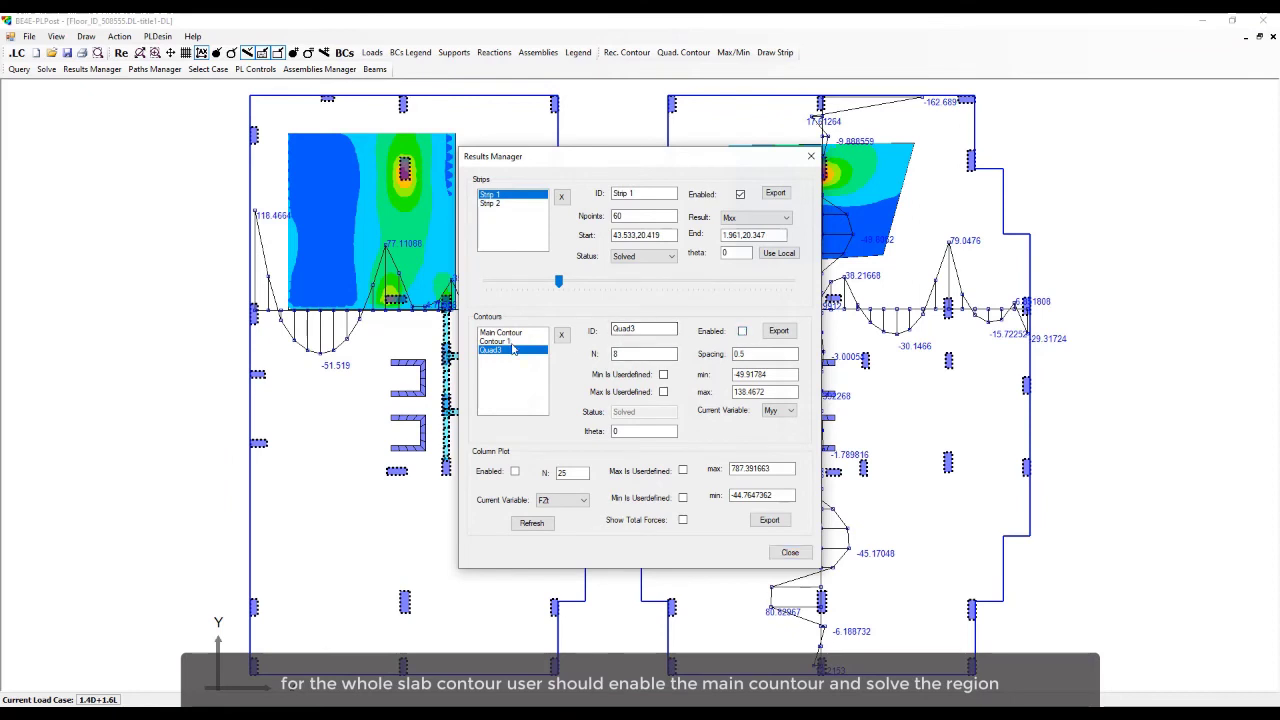